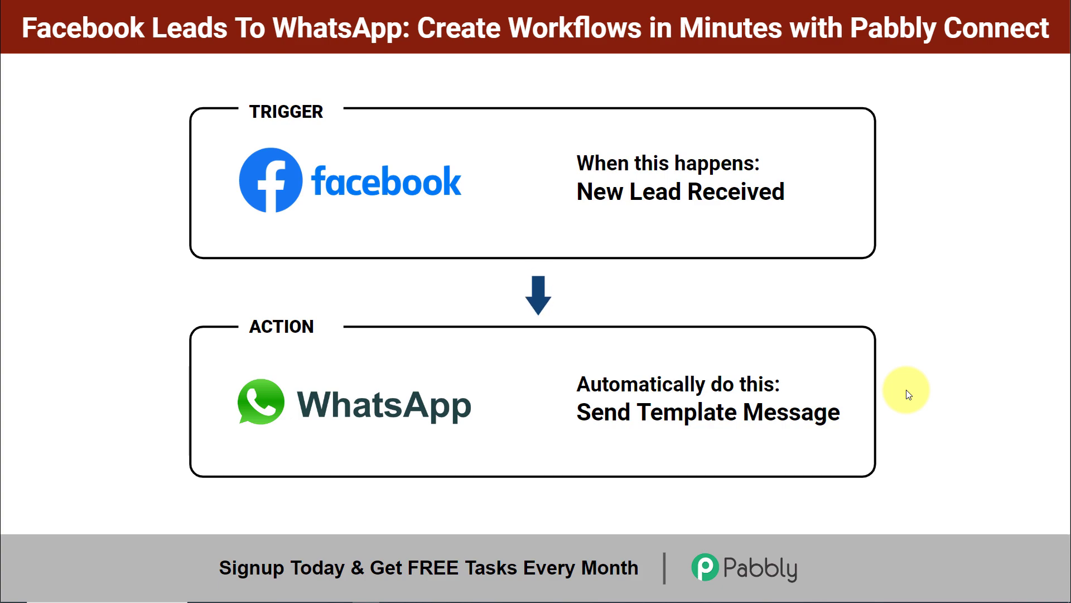
# Switch from the slideshow to the Pabbly Connect dashboard showing the empty Test Integrations folder.
pyautogui.hotkey('alt', 'Tab')
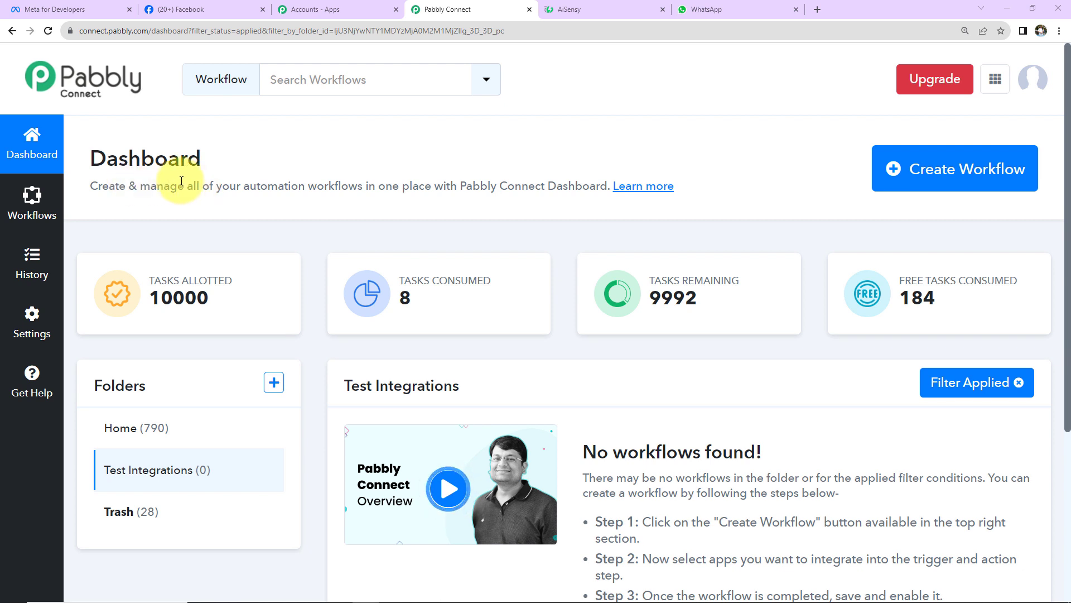
# Create the workflow 'Integrate Facebook Leads To WhatsApp' in Test Integrations and collapse its trigger step.
pyautogui.click(920, 184)
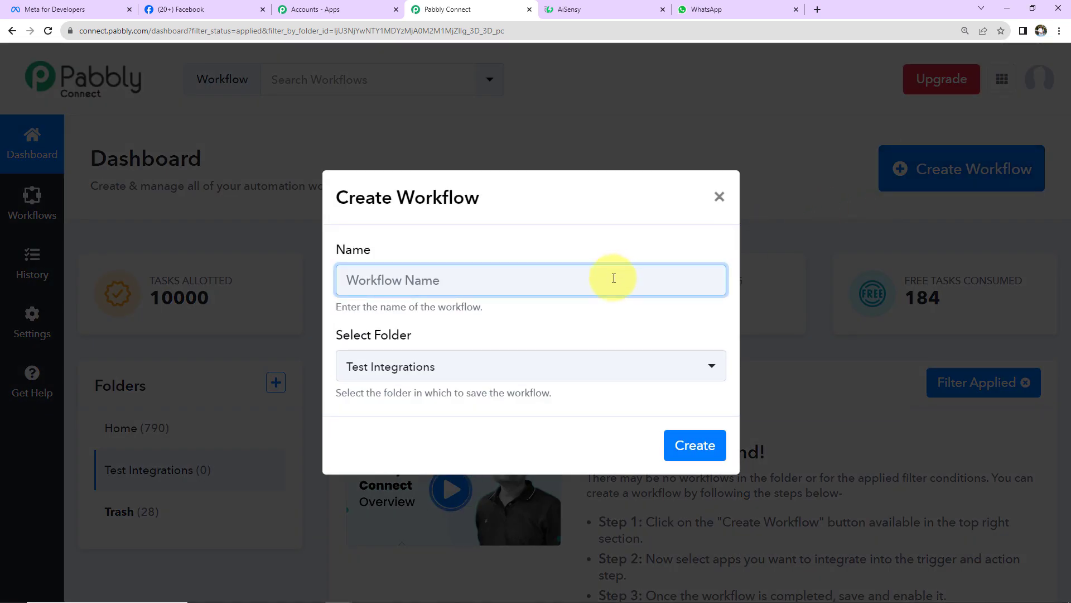
pyautogui.write('Integrate Facebook Leads To WhatsApp')
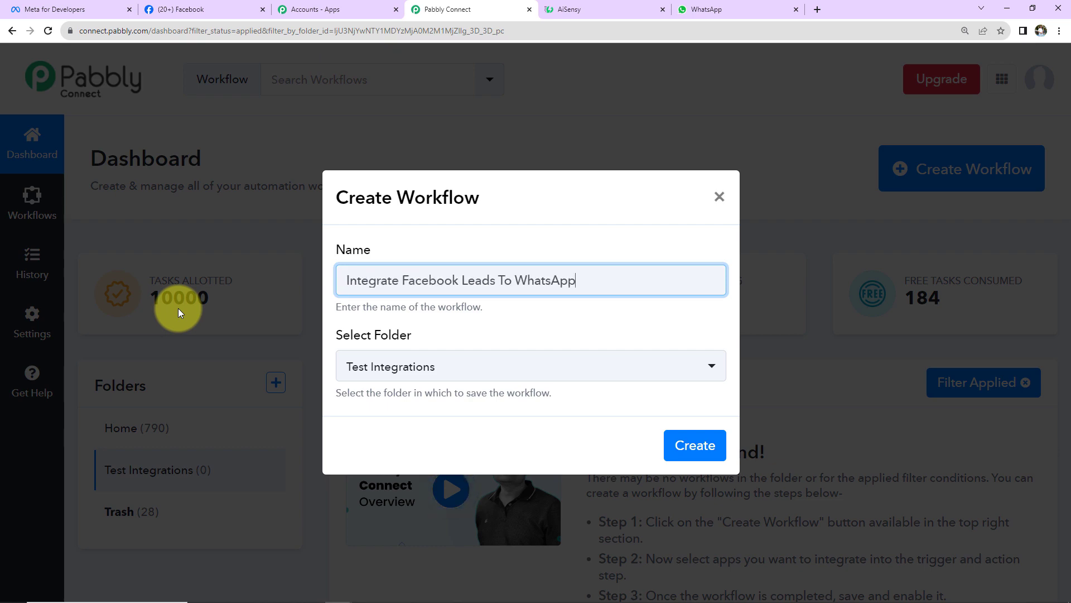
pyautogui.click(692, 445)
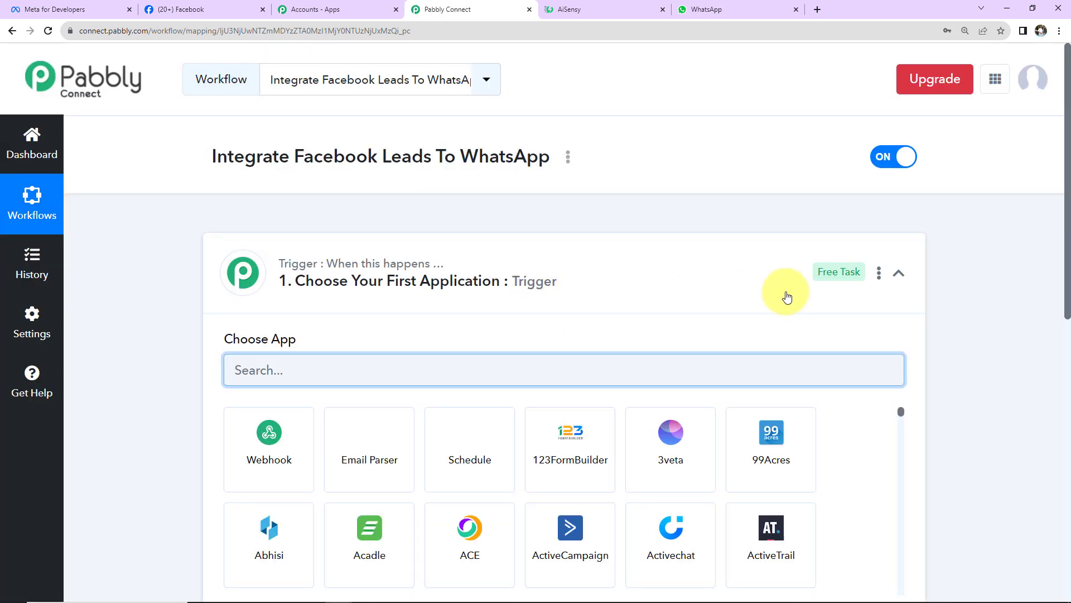
pyautogui.click(895, 275)
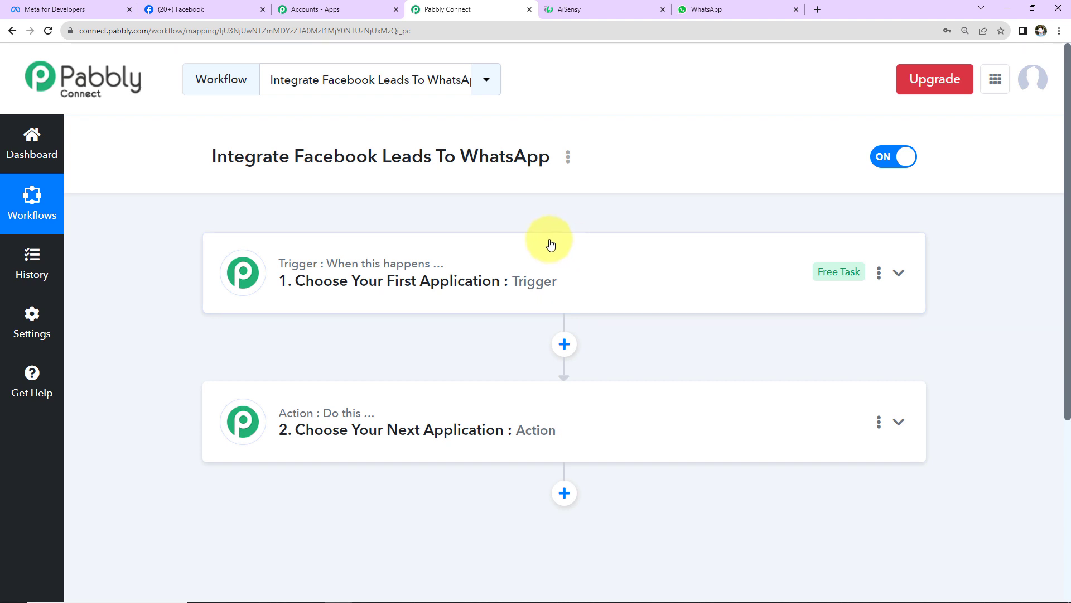
# Set the trigger app to Facebook Lead Ads with the New Lead (Instant) event.
pyautogui.click(527, 280)
pyautogui.write('faceb')
pyautogui.click(365, 434)
pyautogui.click(275, 426)
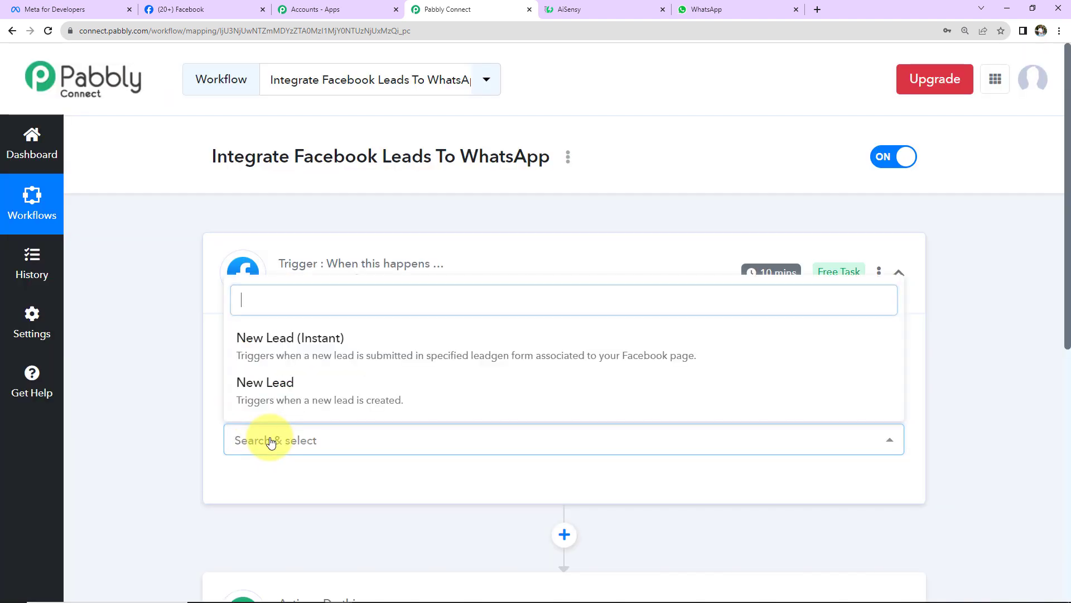
pyautogui.click(264, 363)
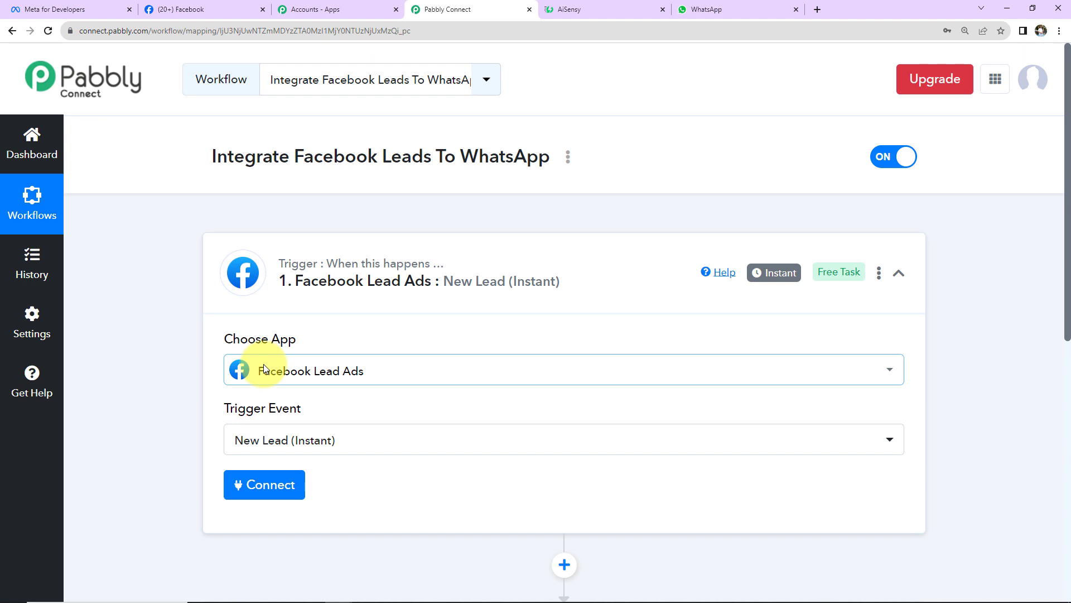
# Authorize a new Facebook Lead Ads connection for the trigger.
pyautogui.click(241, 481)
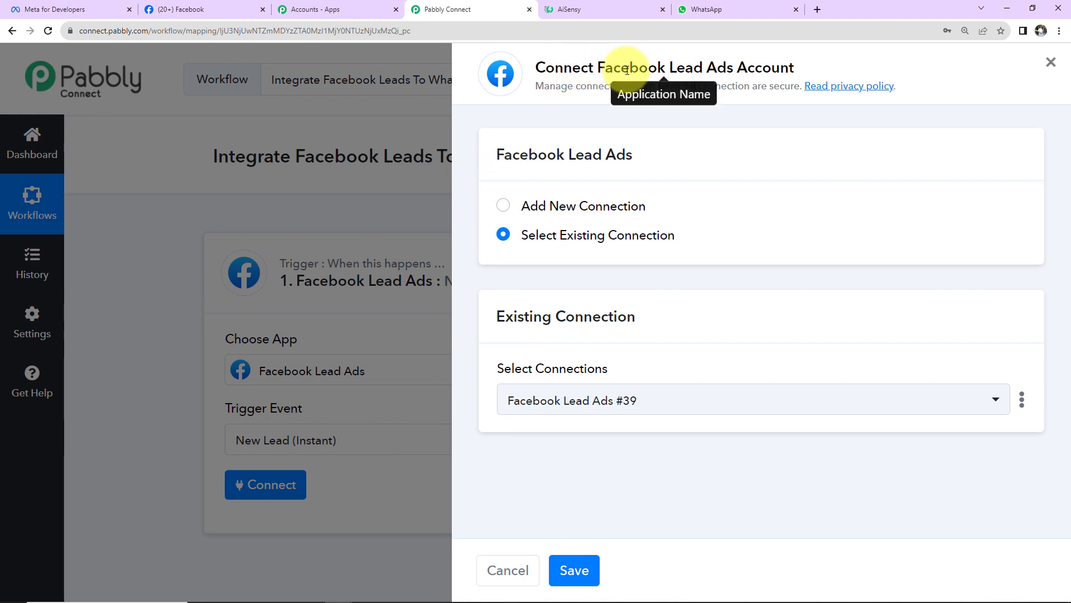
pyautogui.click(504, 206)
pyautogui.click(545, 388)
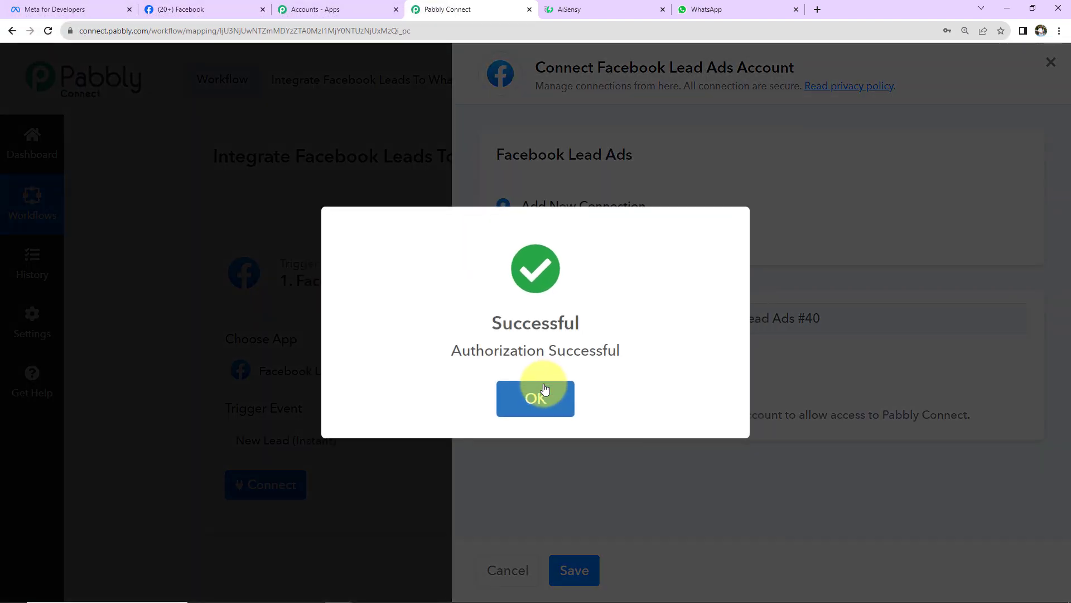
pyautogui.click(546, 389)
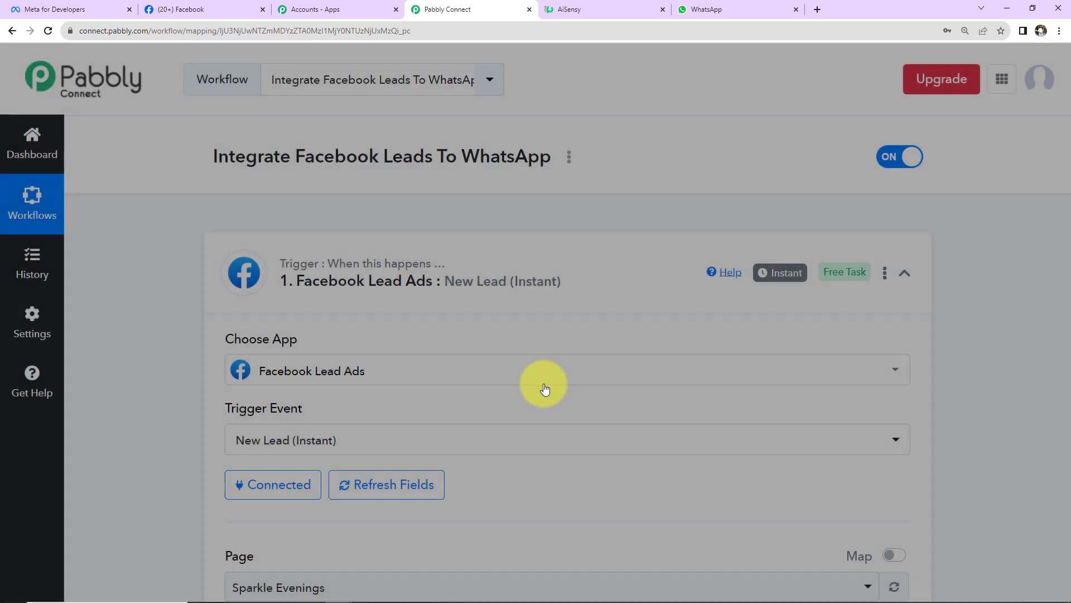
pyautogui.scroll(-5, 518, 373)
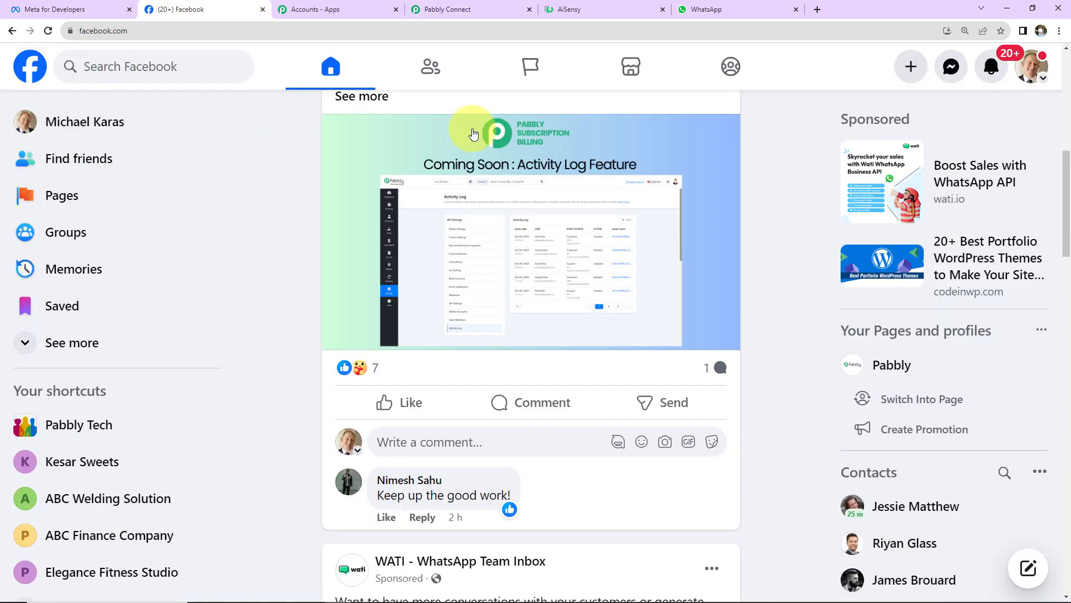
# Find ABC Finance Company in Facebook's list of managed Pages.
pyautogui.click(169, 11)
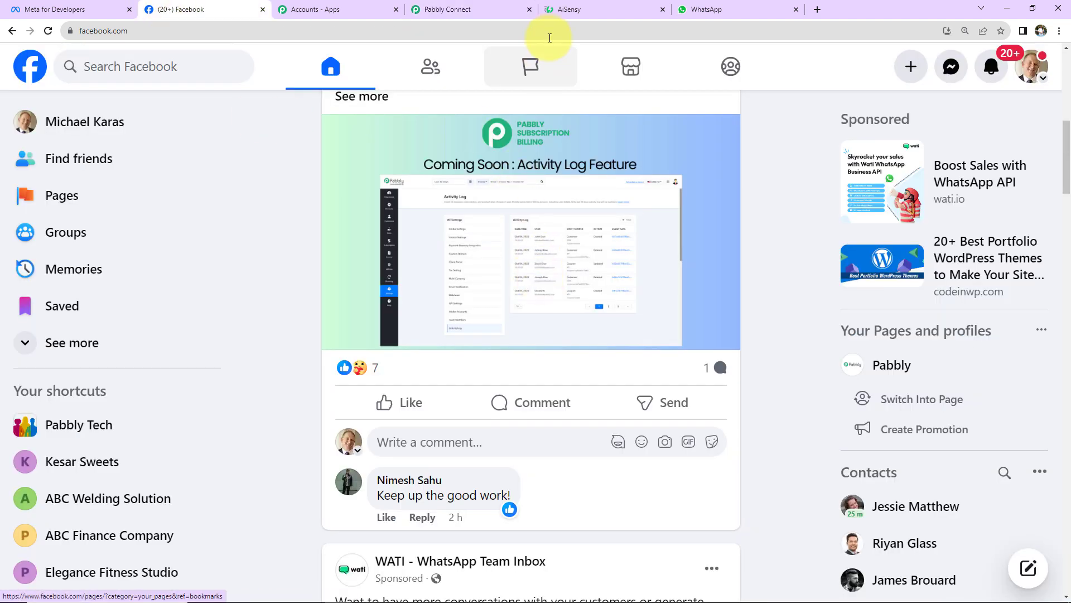
pyautogui.click(520, 67)
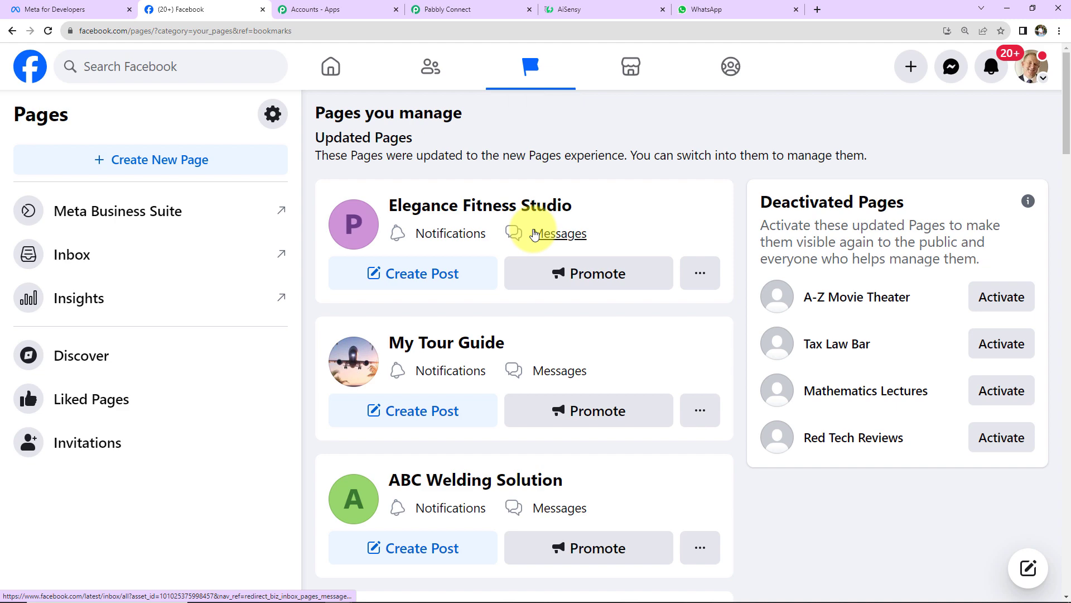
pyautogui.scroll(-5, 605, 360)
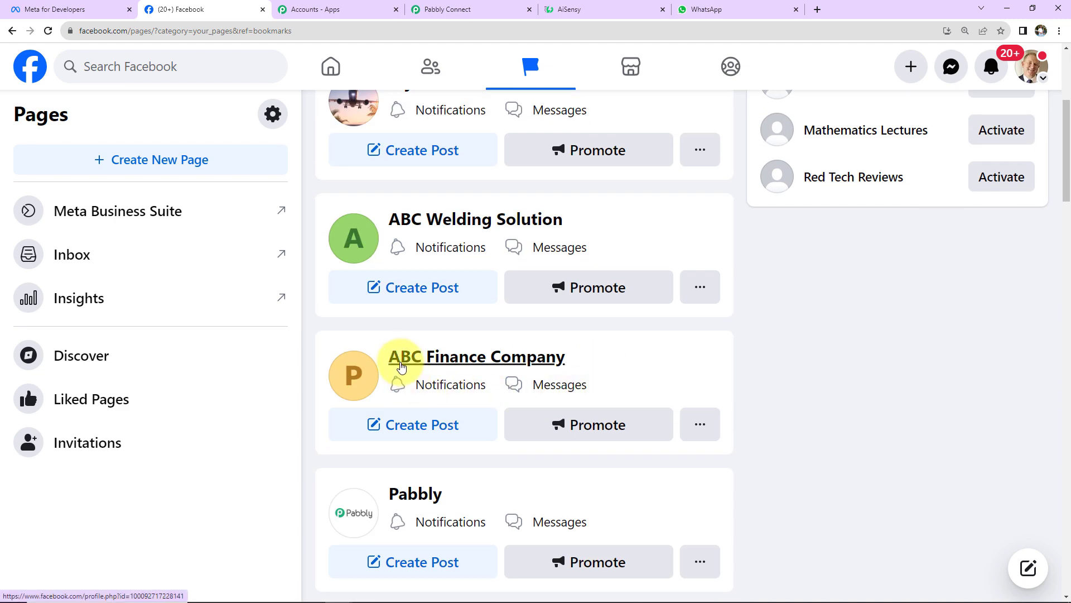
pyautogui.click(478, 9)
# Set the trigger page to ABC Finance Company with New Lead Form and send a test request.
pyautogui.click(316, 326)
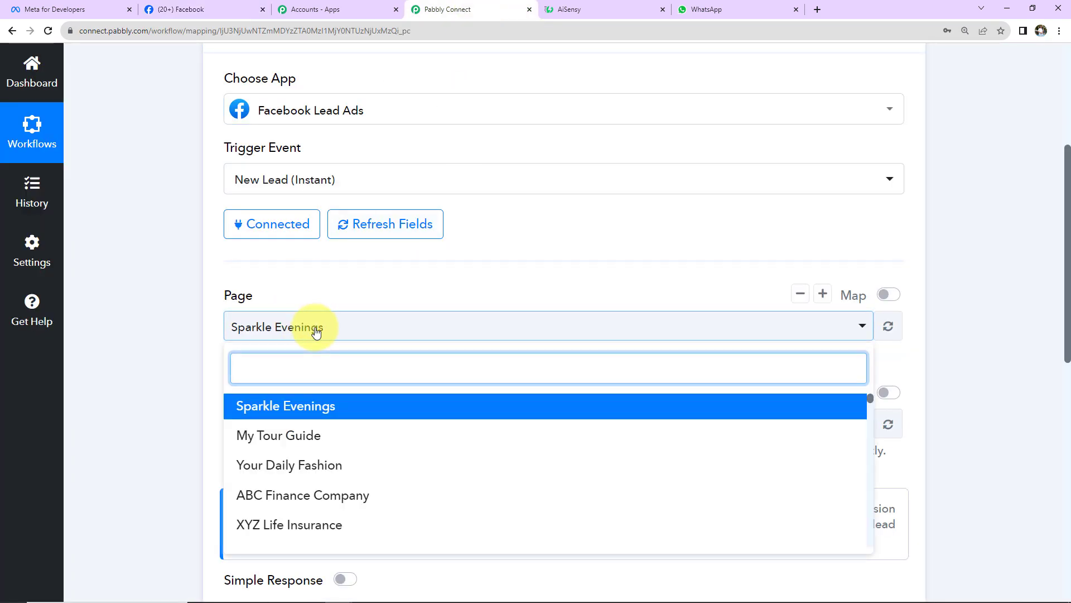
pyautogui.write('ABC')
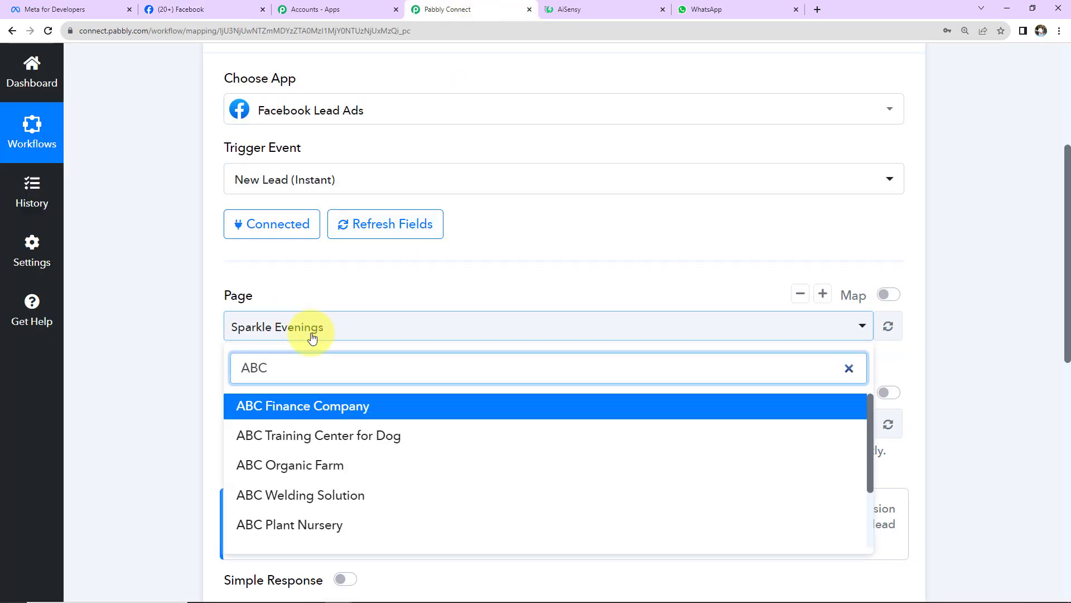
pyautogui.click(293, 406)
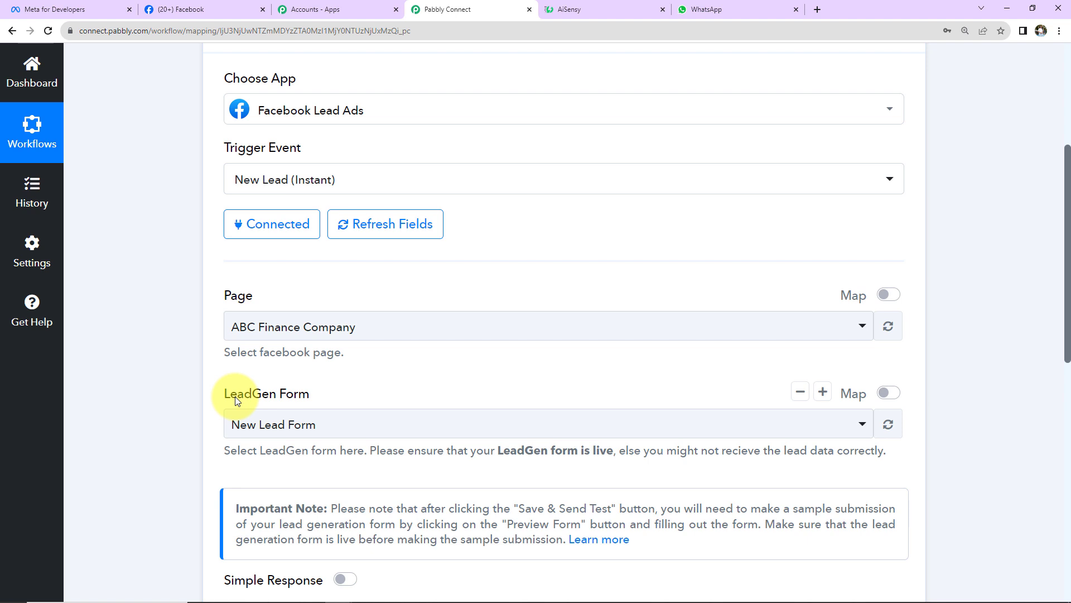
pyautogui.scroll(-2, 369, 199)
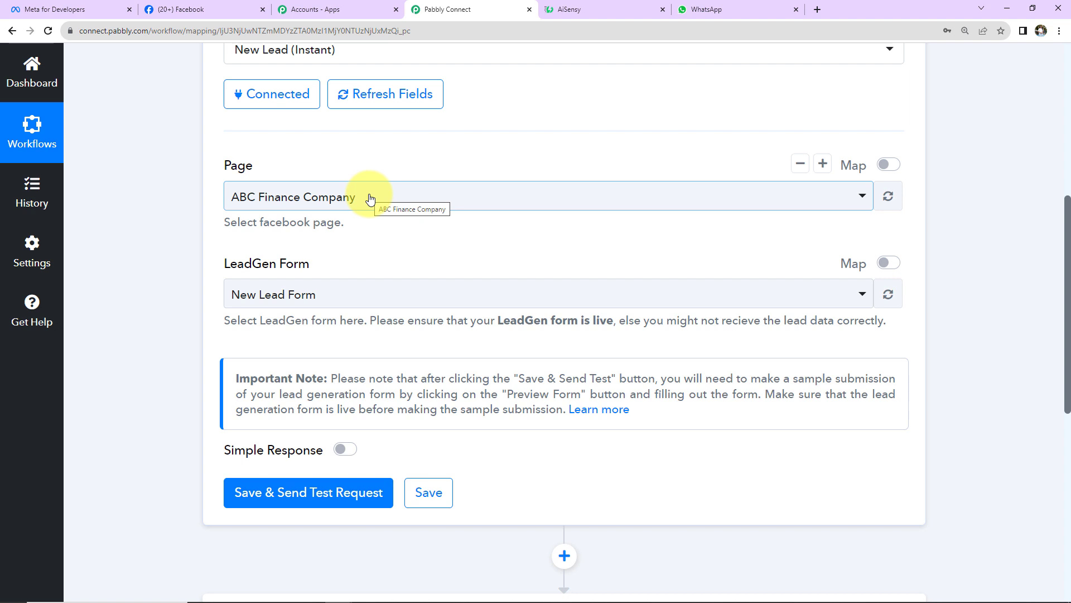
pyautogui.click(265, 493)
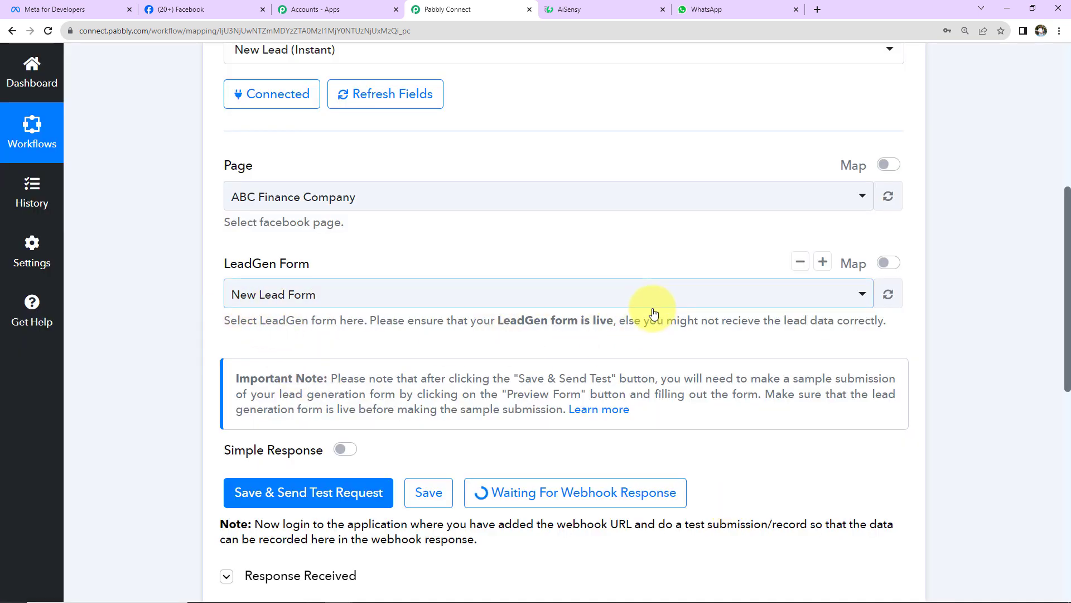
pyautogui.scroll(-5, 654, 313)
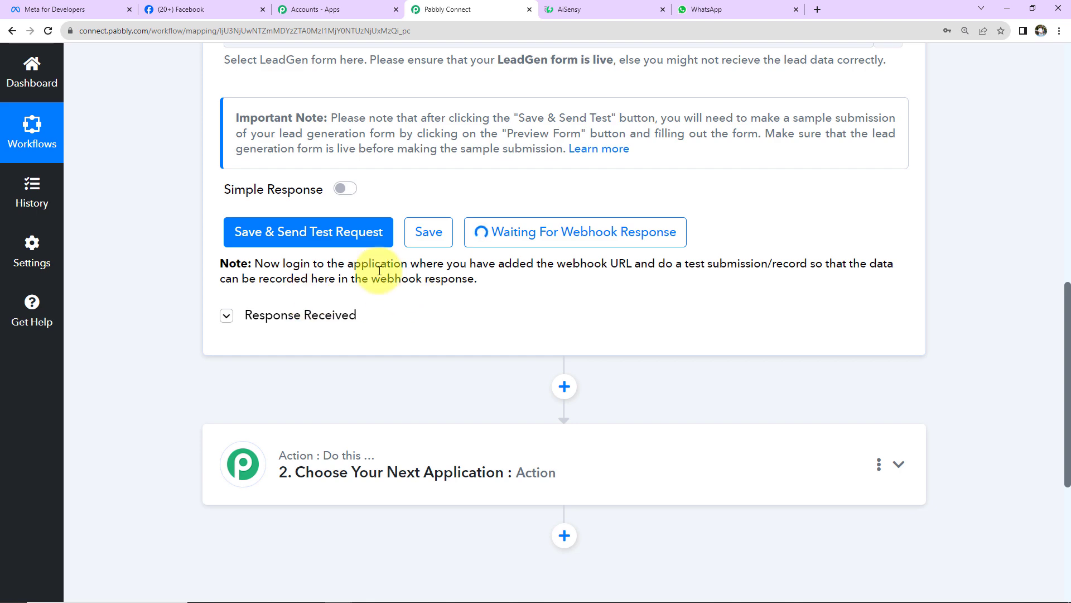
# Open the Lead Ads Testing Tool and preview ABC Finance Company's lead form.
pyautogui.click(56, 9)
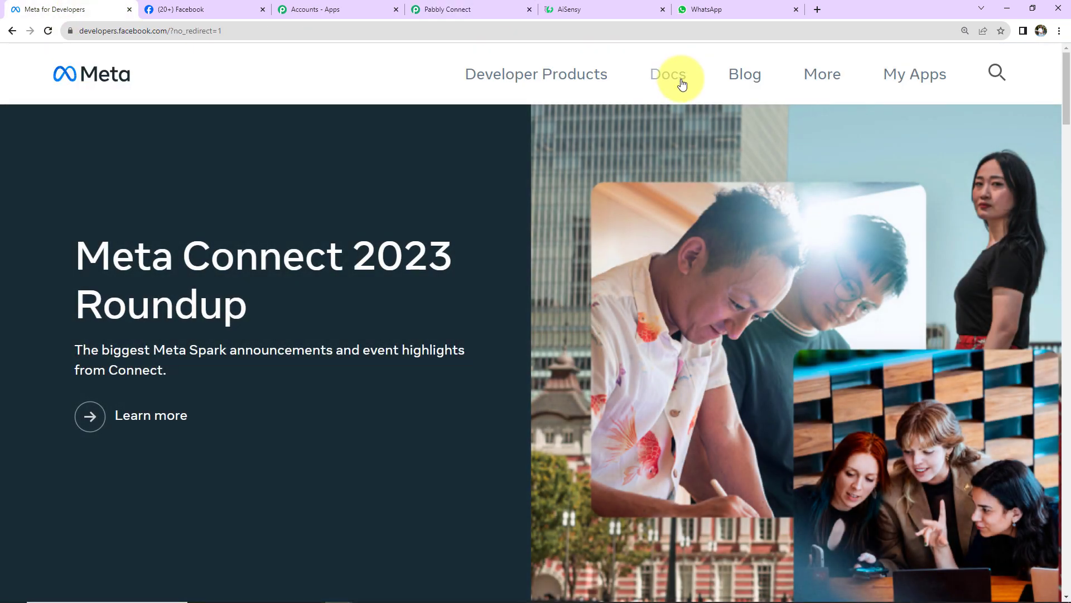
pyautogui.click(893, 78)
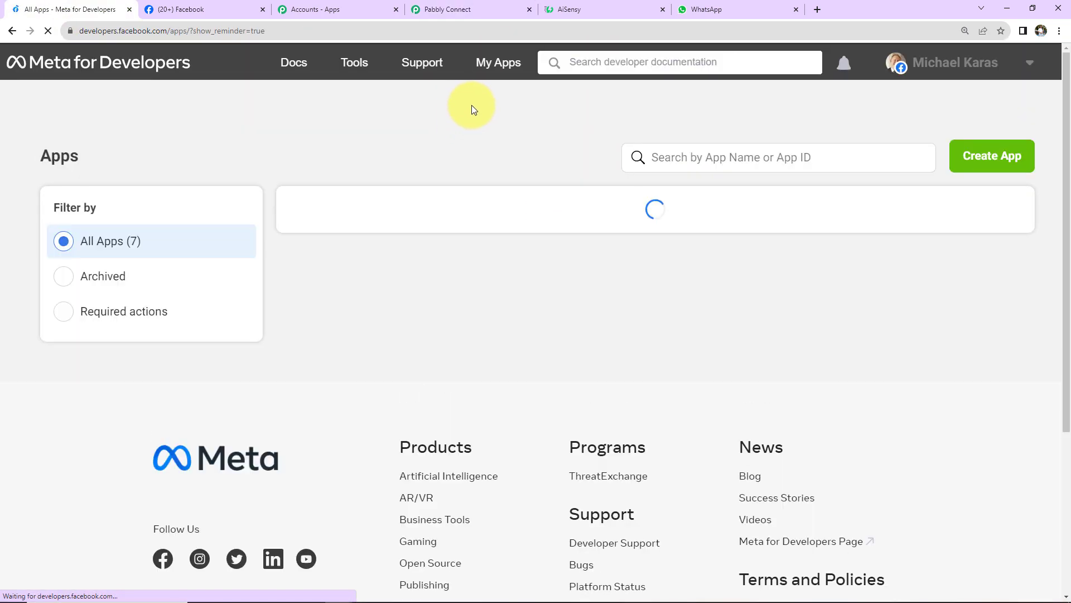
pyautogui.click(354, 62)
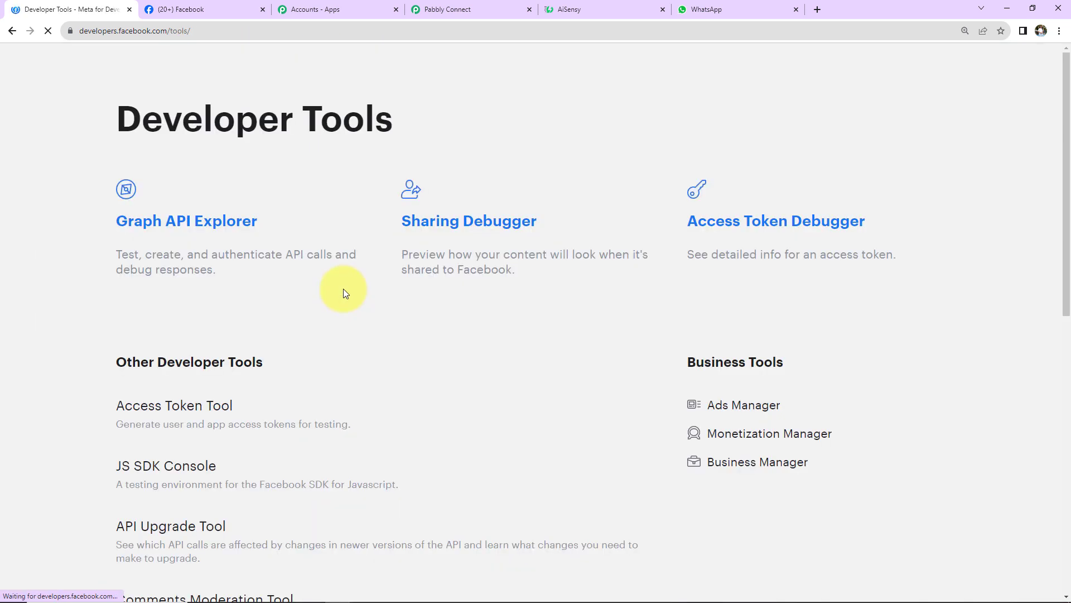
pyautogui.scroll(-5, 222, 369)
pyautogui.click(168, 484)
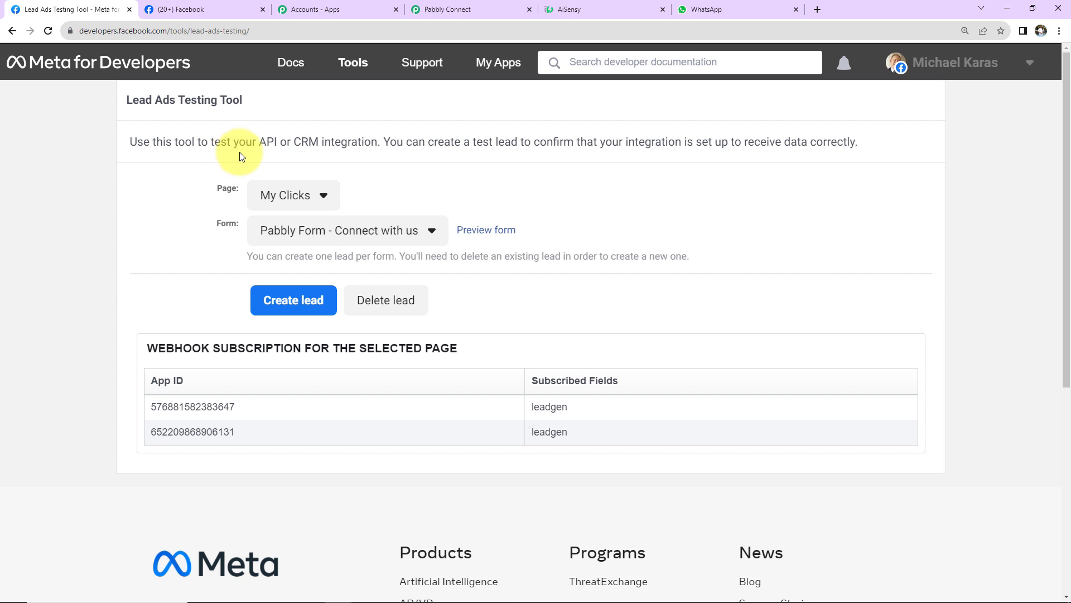
pyautogui.click(287, 196)
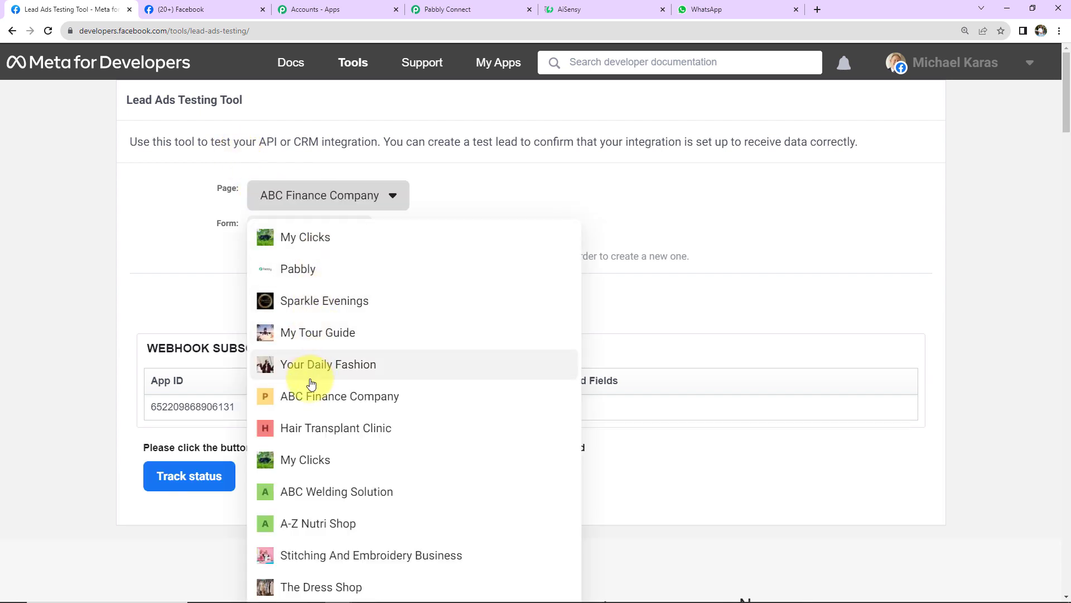
pyautogui.click(306, 398)
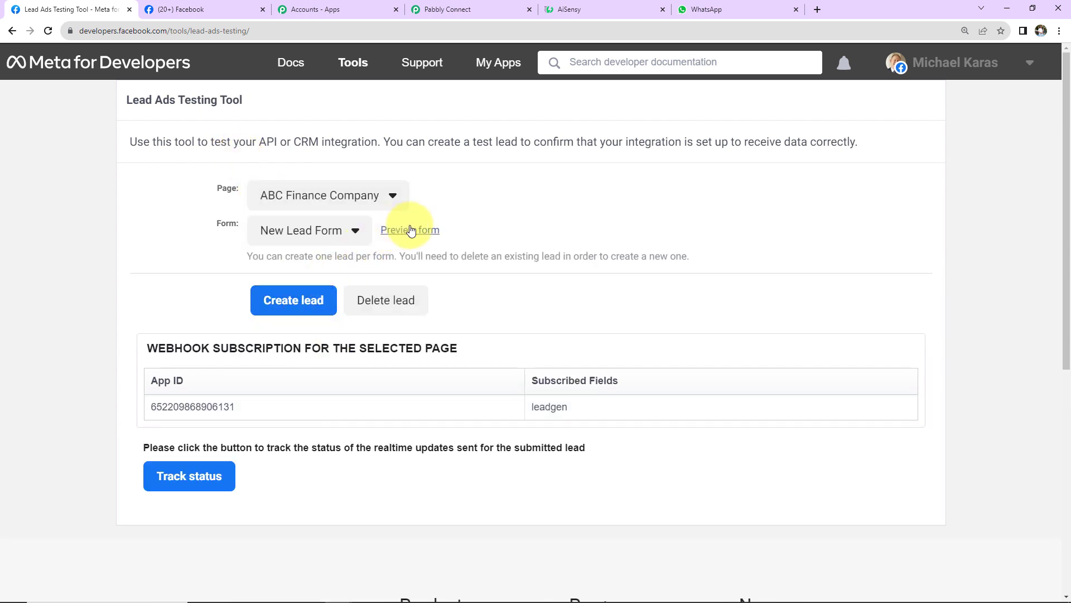
pyautogui.click(411, 231)
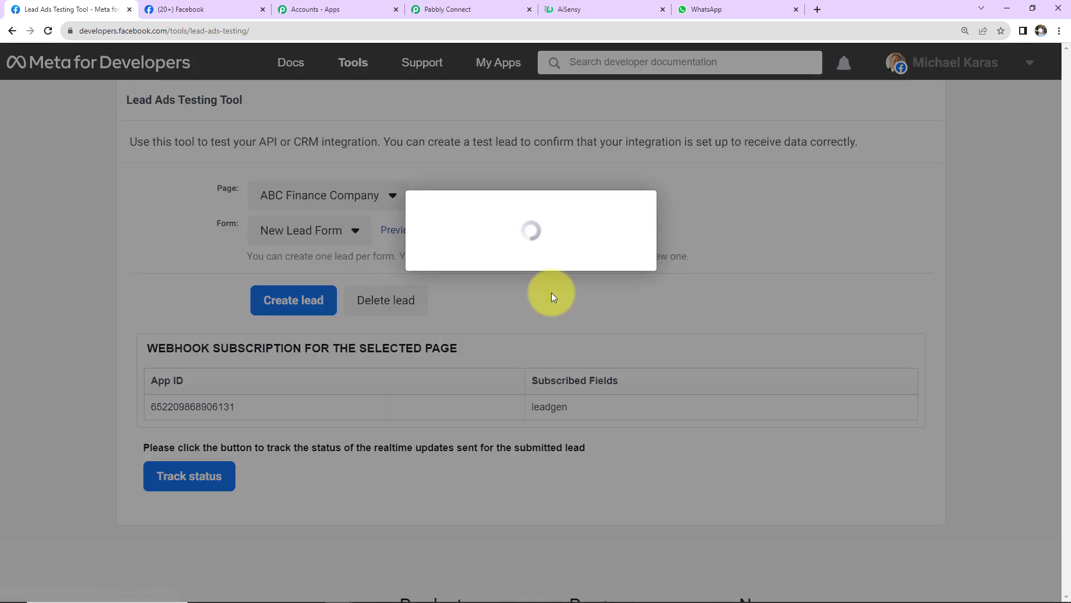
# Fill in the test lead's first name, last name, email and phone, then submit it.
pyautogui.click(520, 229)
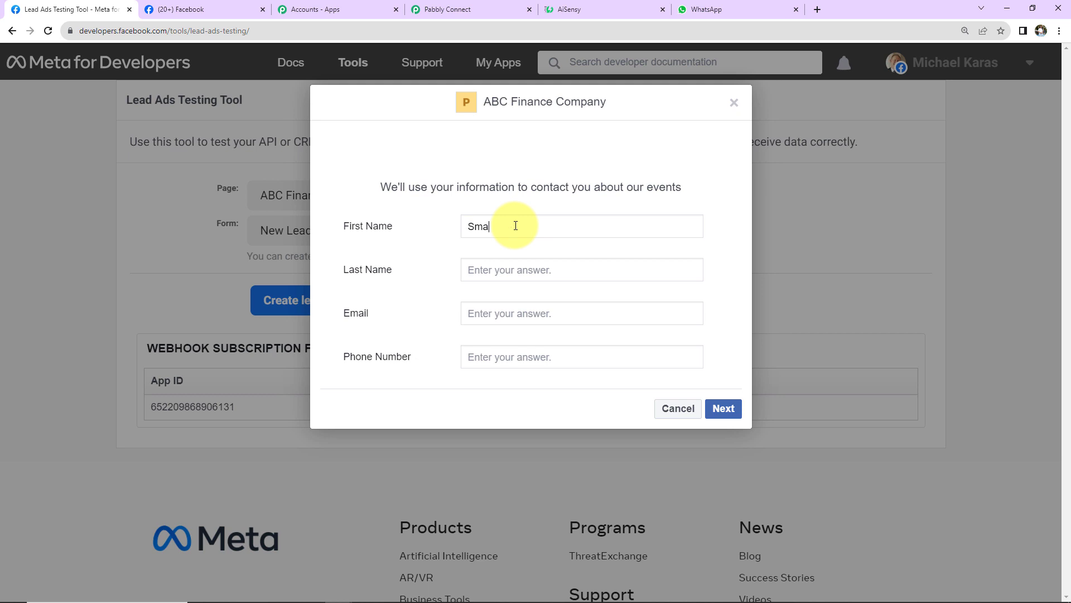
pyautogui.click(534, 271)
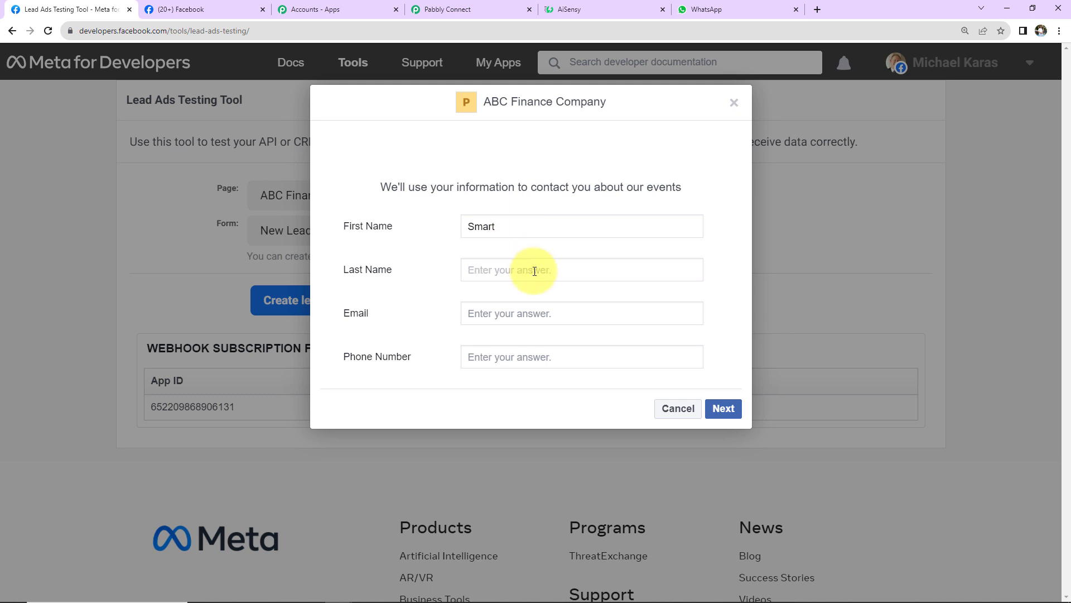
pyautogui.click(541, 313)
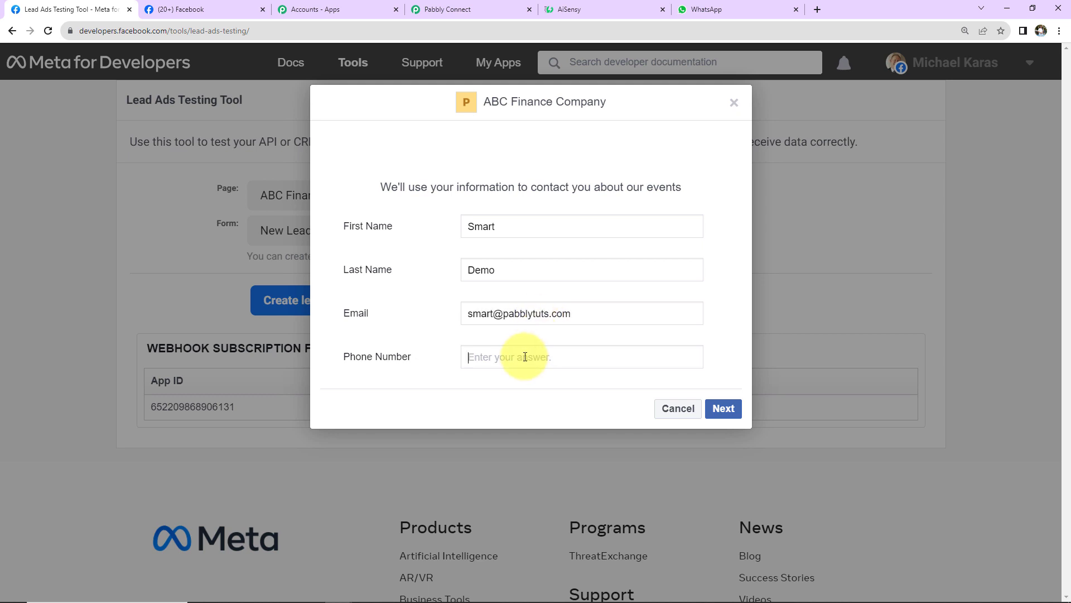
pyautogui.click(723, 407)
pyautogui.click(717, 312)
pyautogui.click(439, 12)
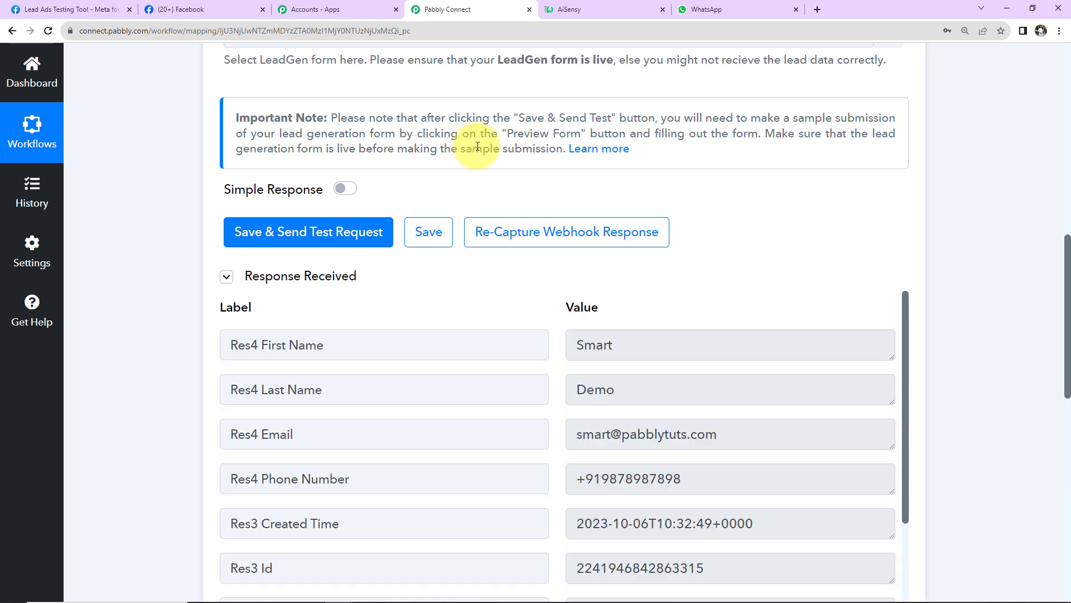
# Review the captured test-lead values and expand the '2. Choose Your Next Application' action step.
pyautogui.scroll(-2, 552, 356)
pyautogui.scroll(2, 502, 374)
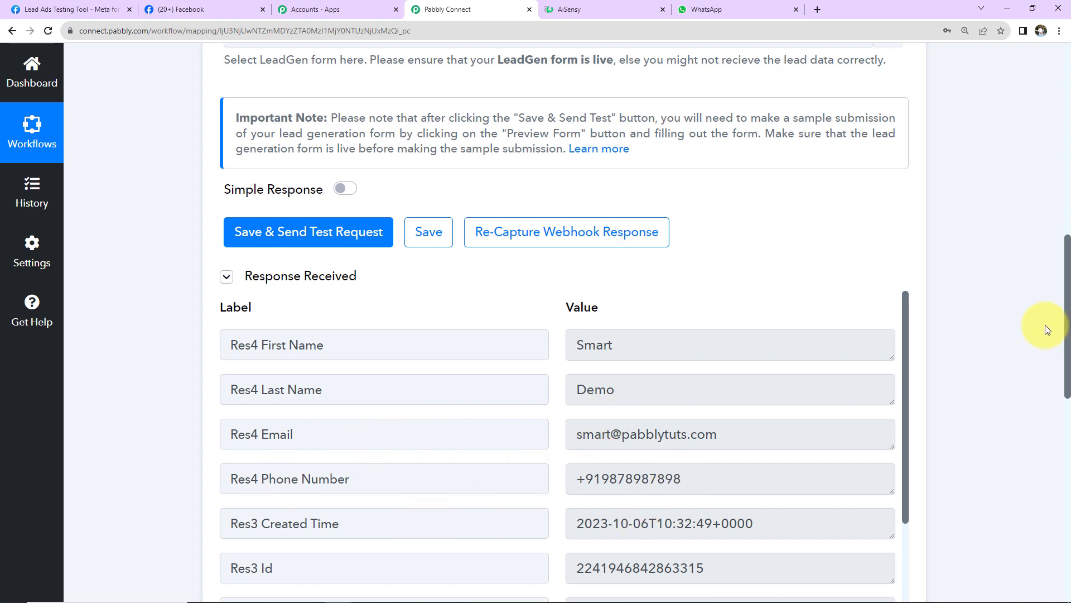
pyautogui.scroll(-2, 1038, 330)
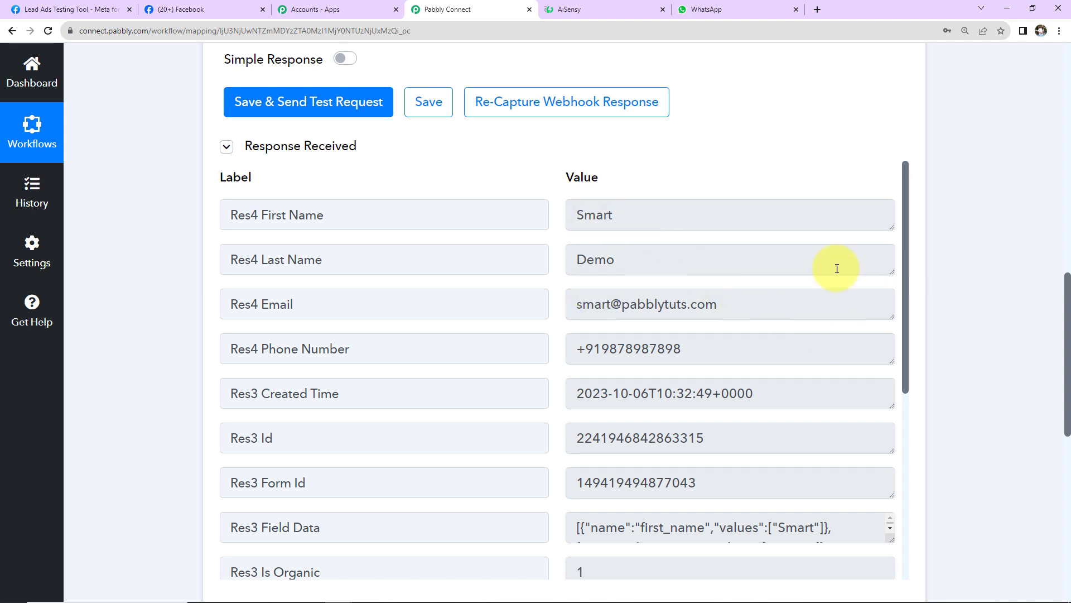
pyautogui.scroll(-8, 966, 226)
pyautogui.click(491, 193)
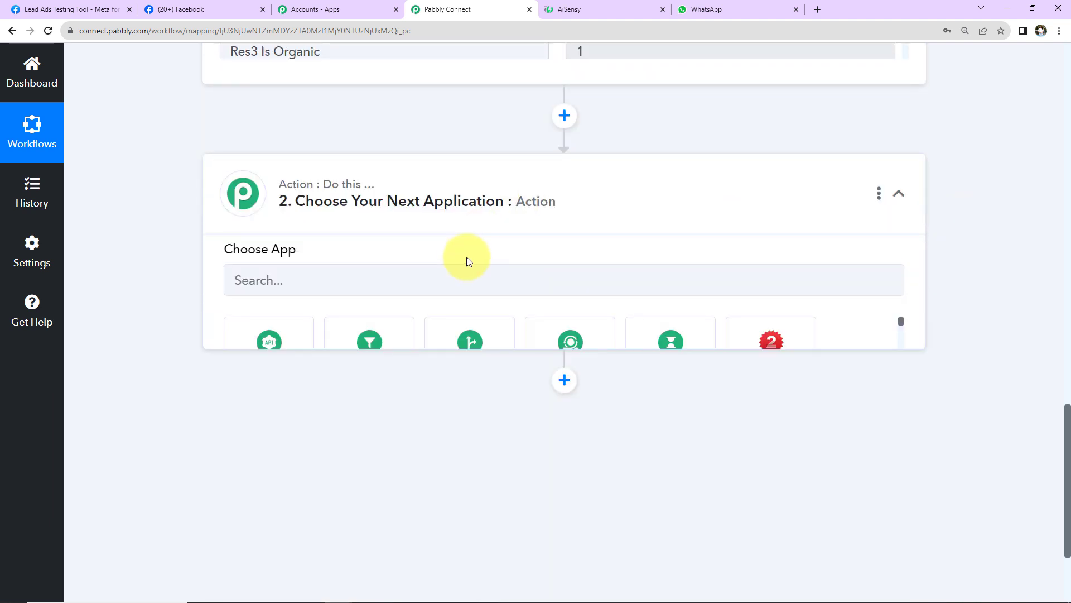
# Set the action to WhatsApp by AiSensy's Send Template Message and add a new connection.
pyautogui.click(459, 293)
pyautogui.write('whatsa')
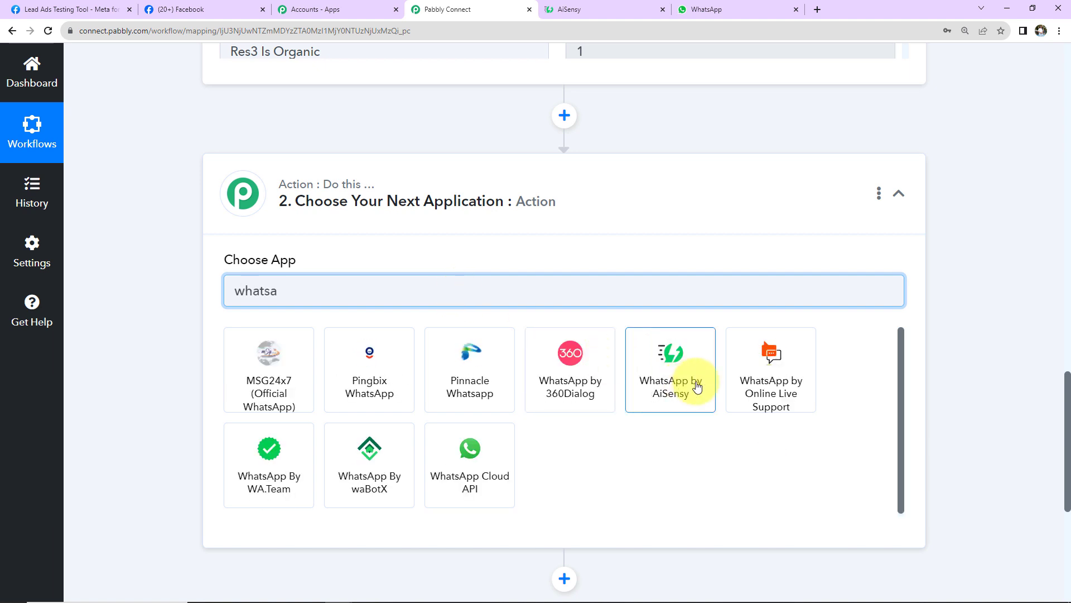
pyautogui.click(697, 385)
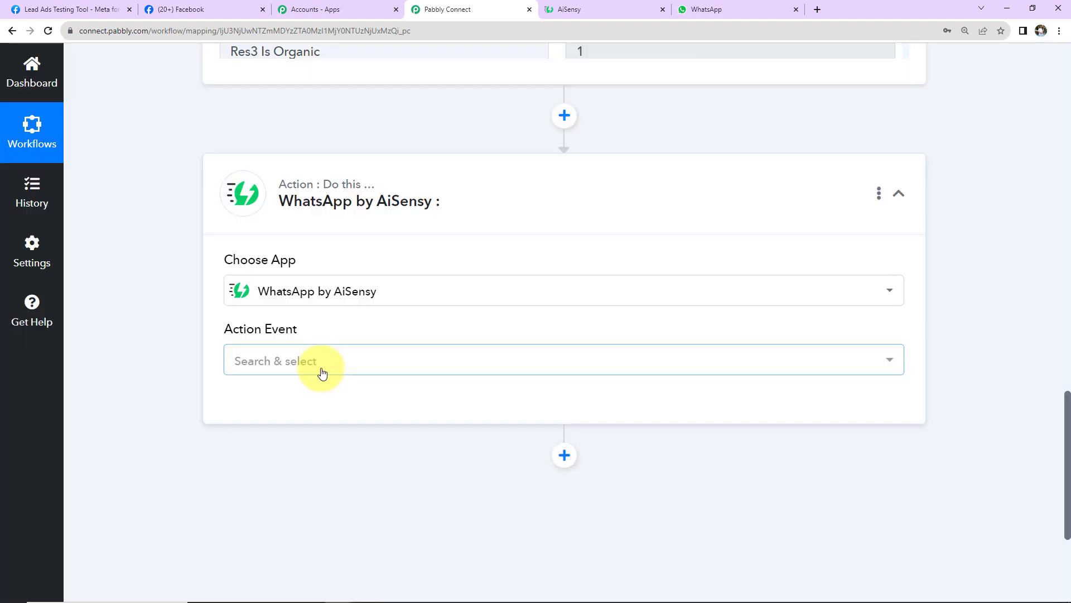
pyautogui.click(320, 369)
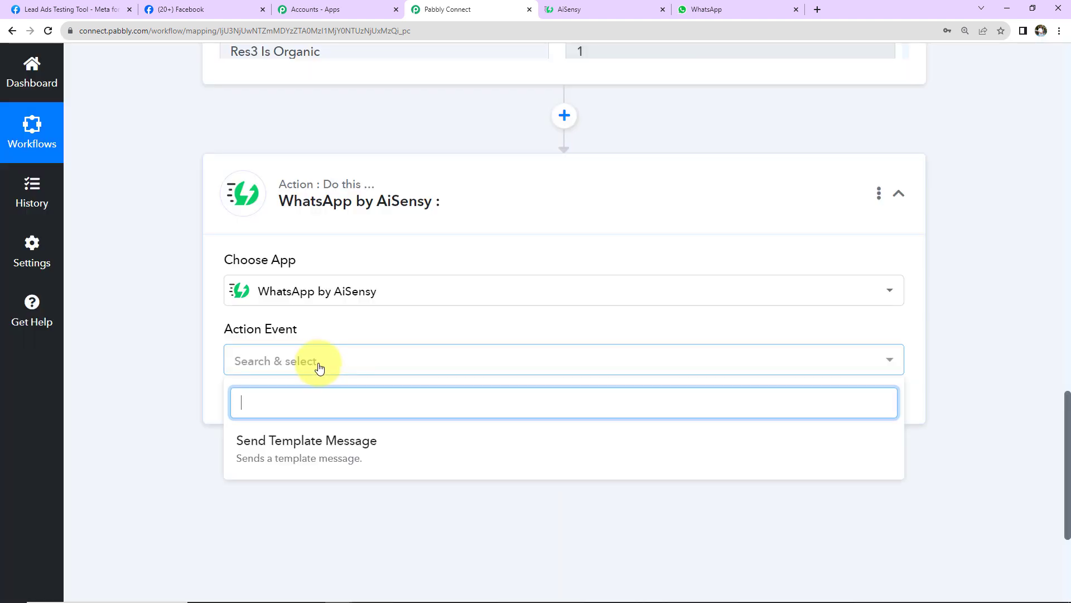
pyautogui.click(320, 462)
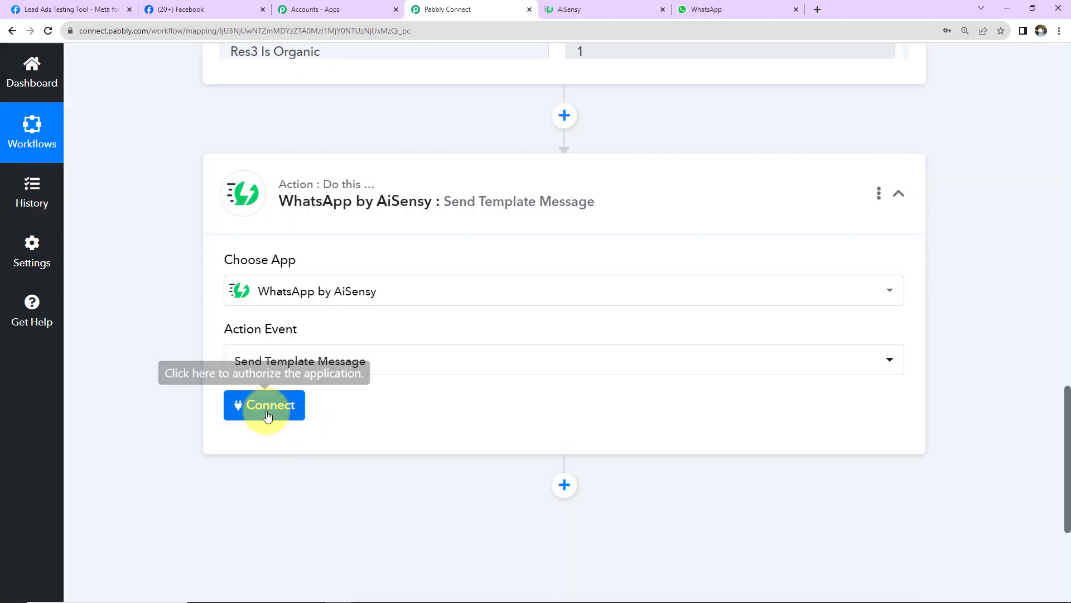
pyautogui.click(269, 414)
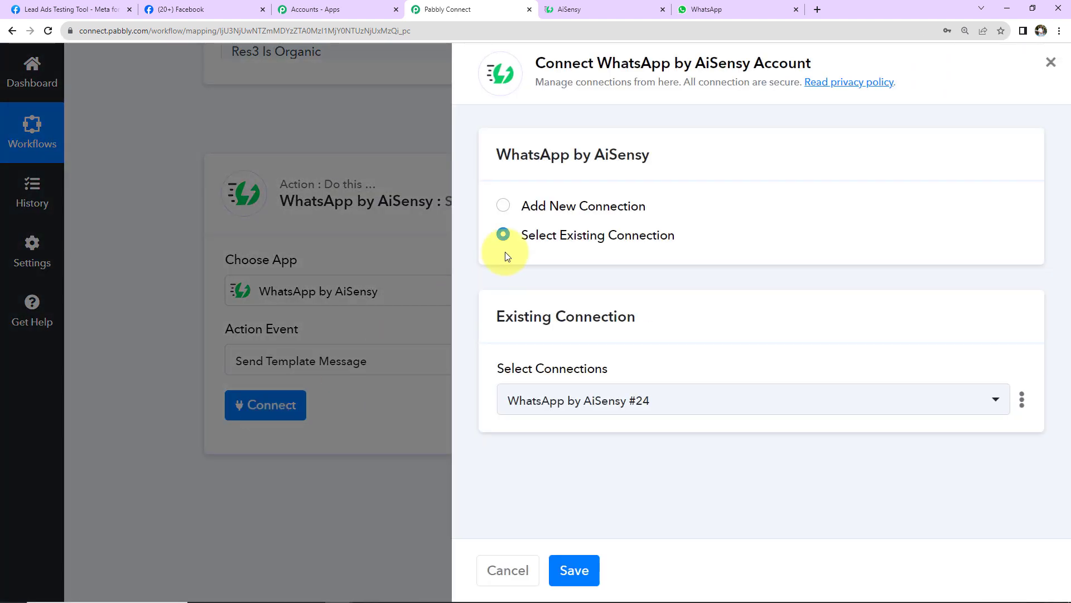
pyautogui.click(503, 208)
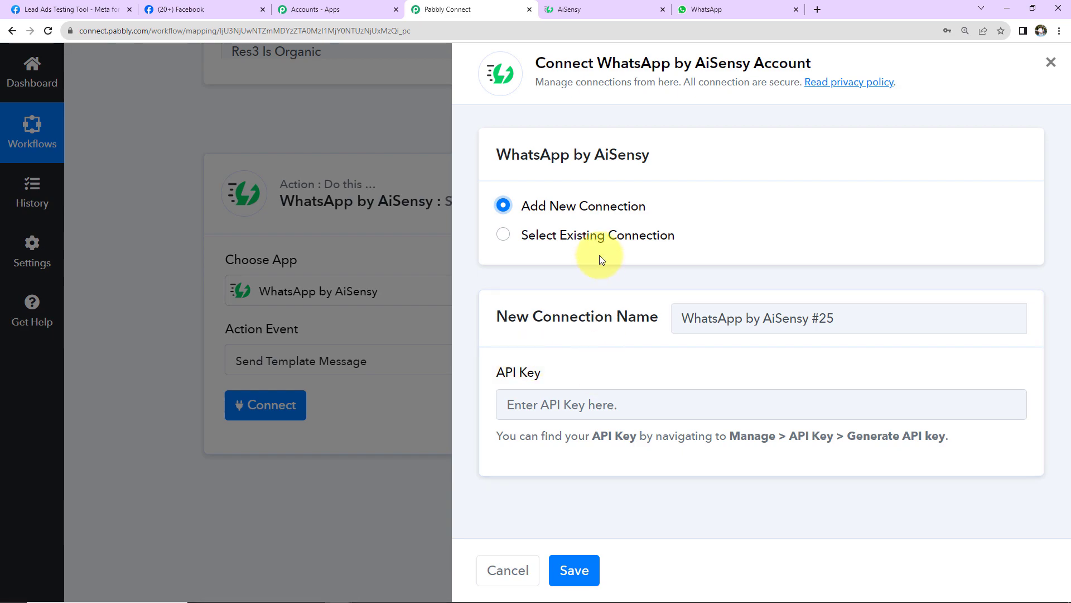
# Copy the API key from AiSensy's Manage > API Key page.
pyautogui.click(591, 12)
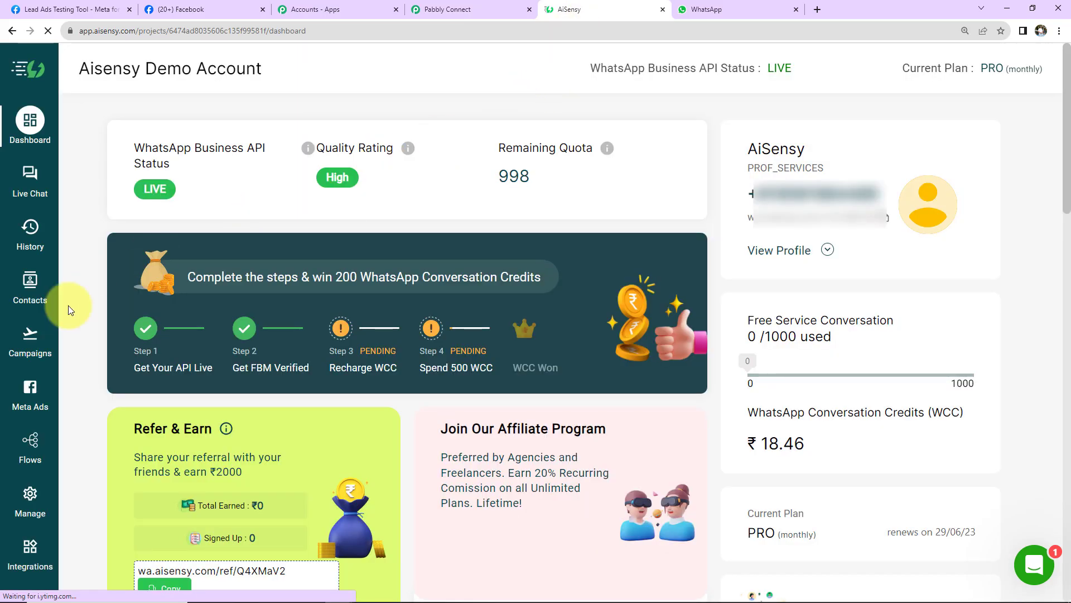
pyautogui.click(28, 498)
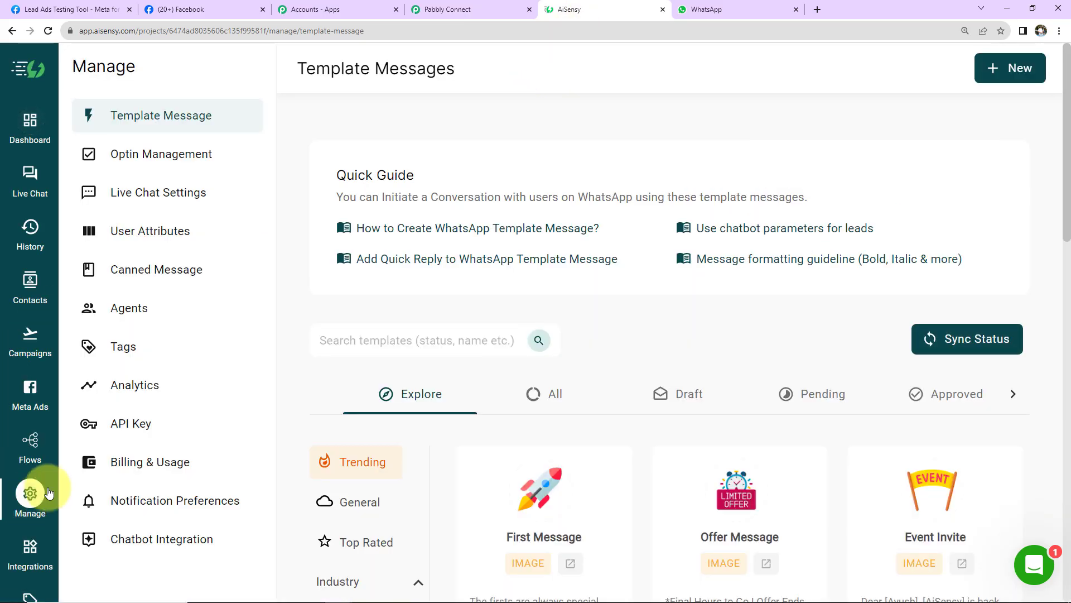
pyautogui.click(132, 423)
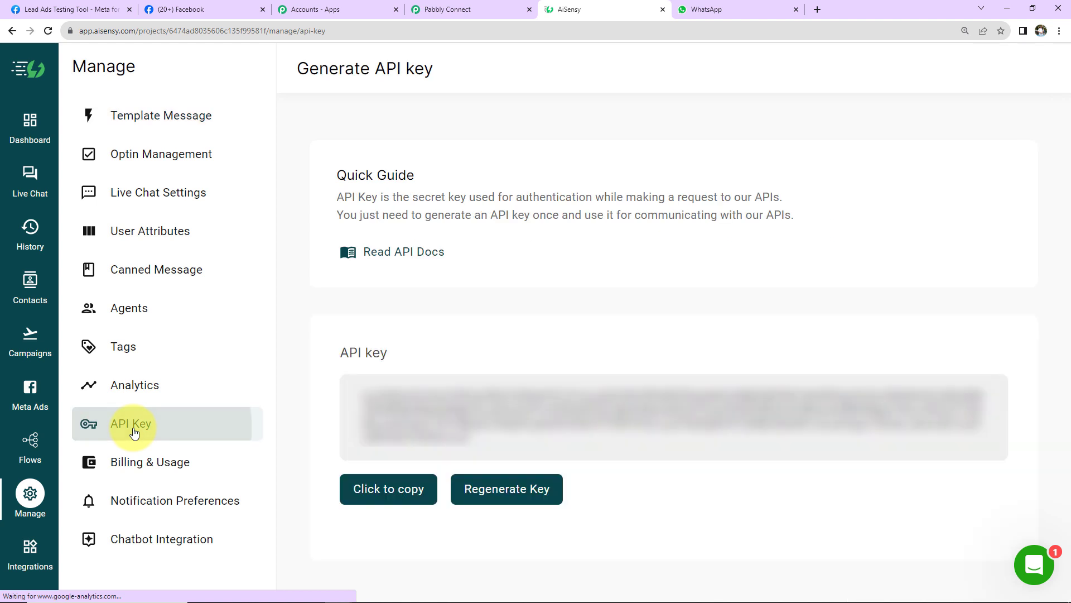
pyautogui.click(357, 481)
pyautogui.click(448, 8)
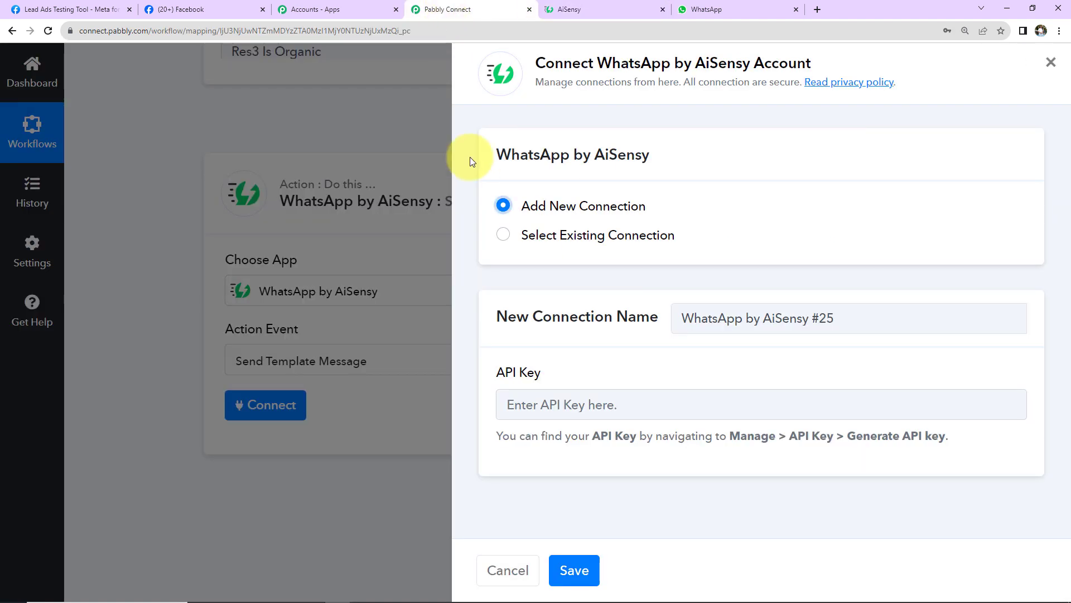
# Paste the copied API key into the AiSensy connection and save it.
pyautogui.click(511, 402)
pyautogui.hotkey('ctrl', 'v')
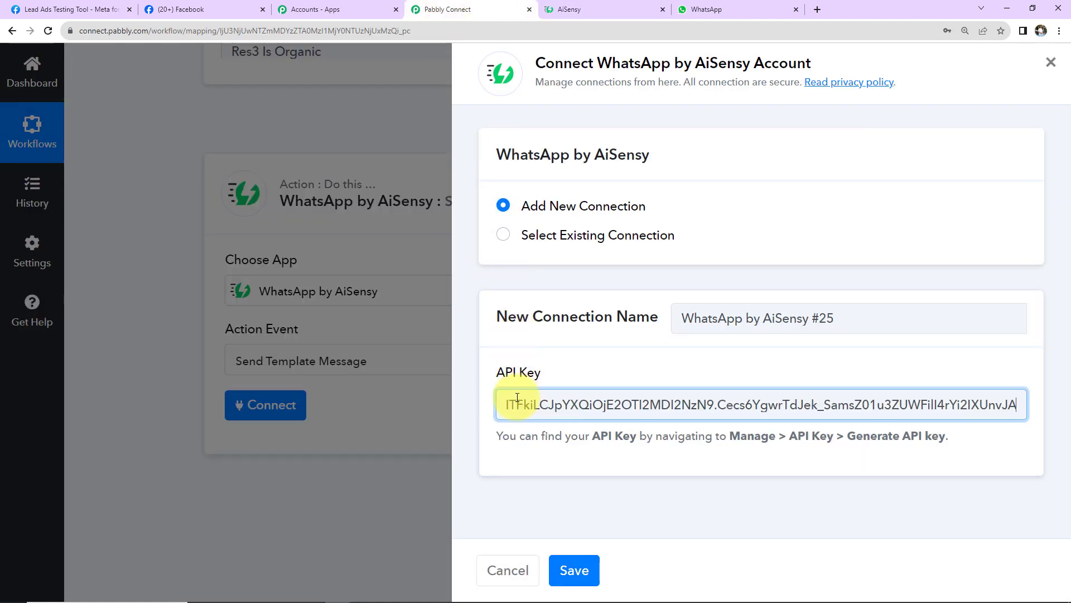
pyautogui.click(574, 569)
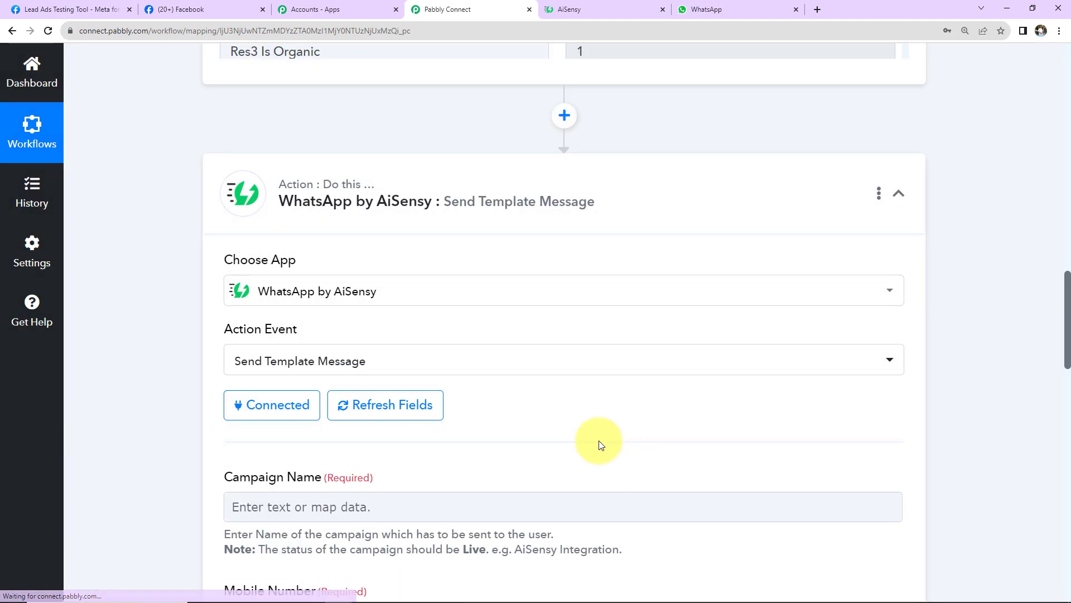
pyautogui.scroll(-7, 558, 380)
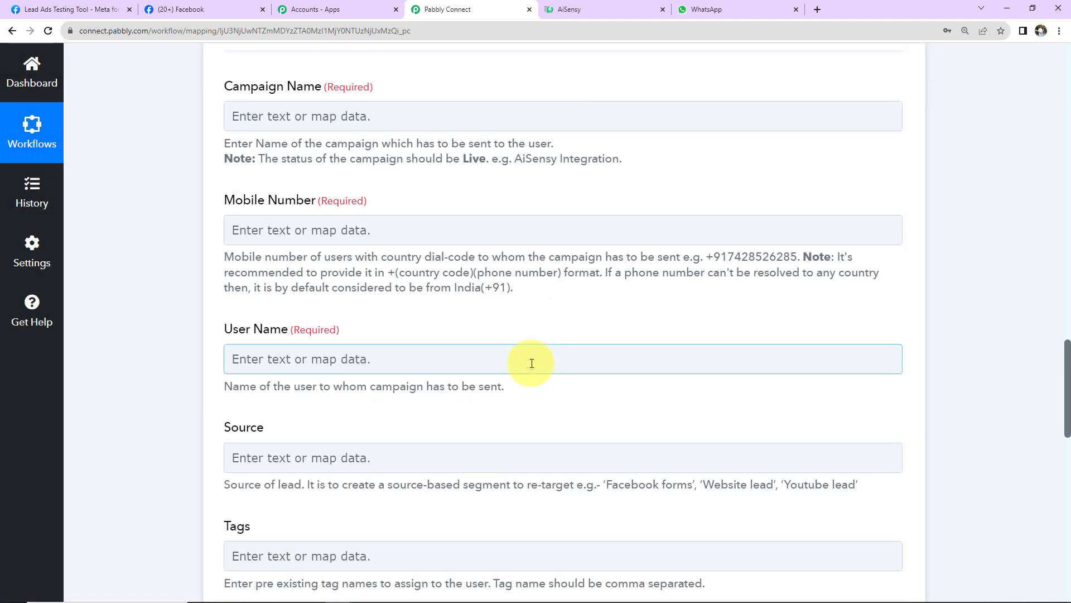
pyautogui.click(581, 7)
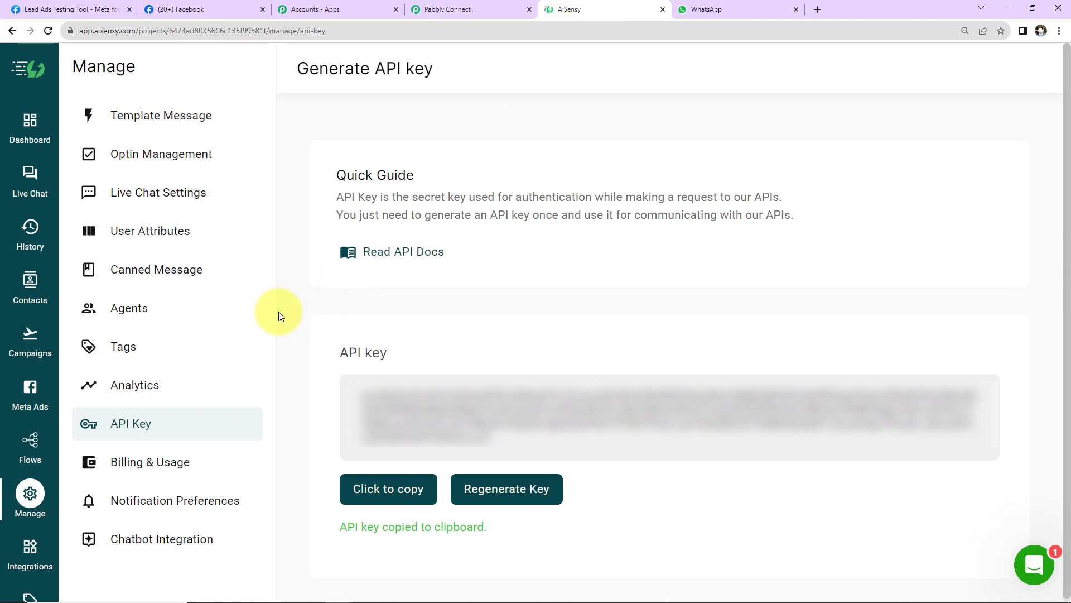
# Open the Leads Received campaign in AiSensy and review its Welcome template preview.
pyautogui.click(31, 349)
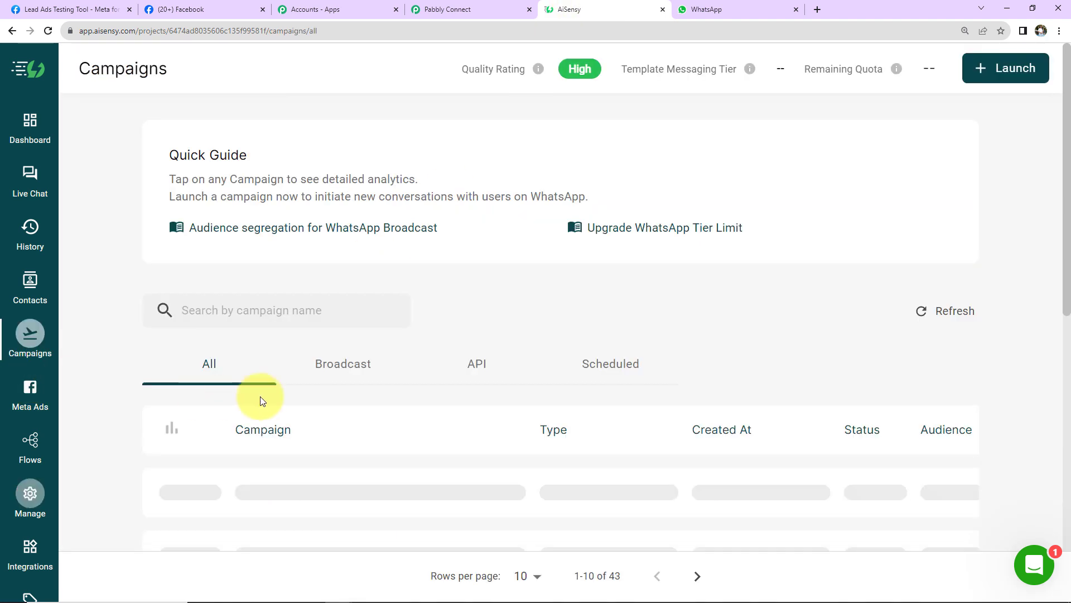
pyautogui.scroll(-2, 539, 401)
pyautogui.scroll(-7, 540, 400)
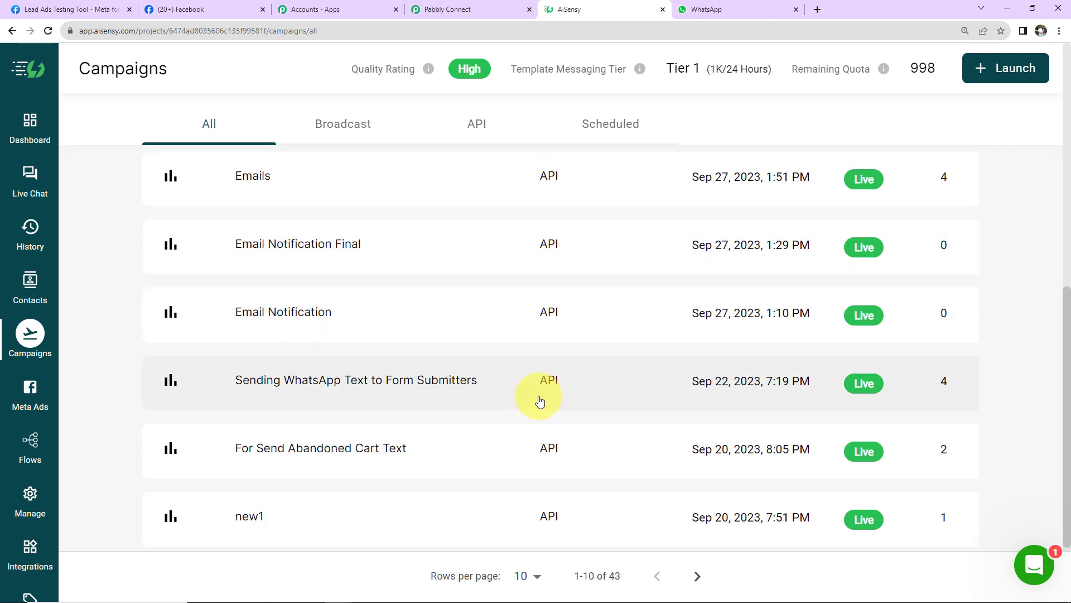
pyautogui.scroll(2, 540, 401)
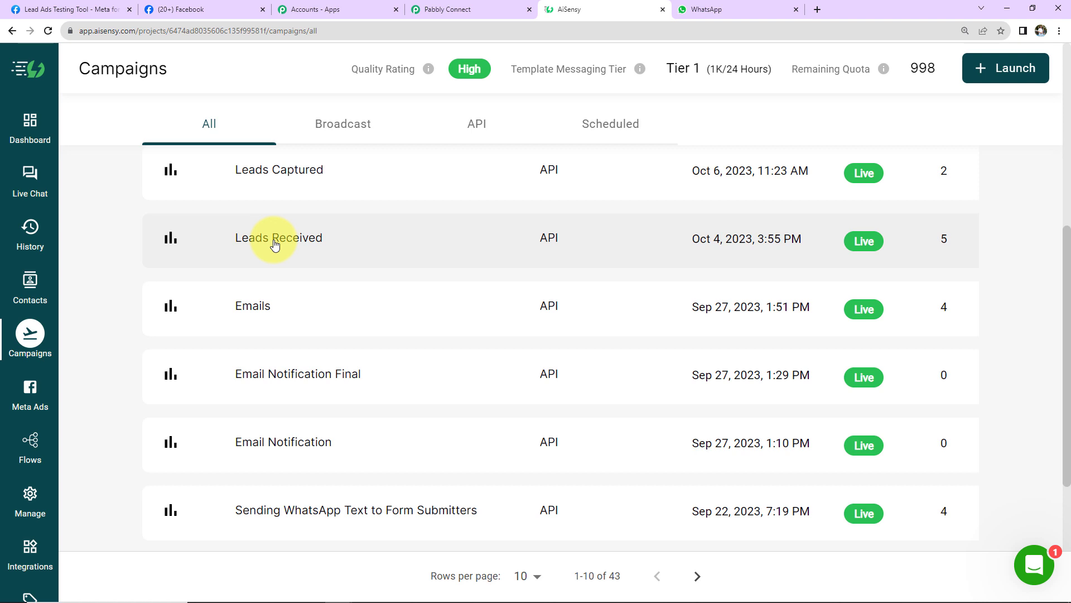
pyautogui.click(274, 244)
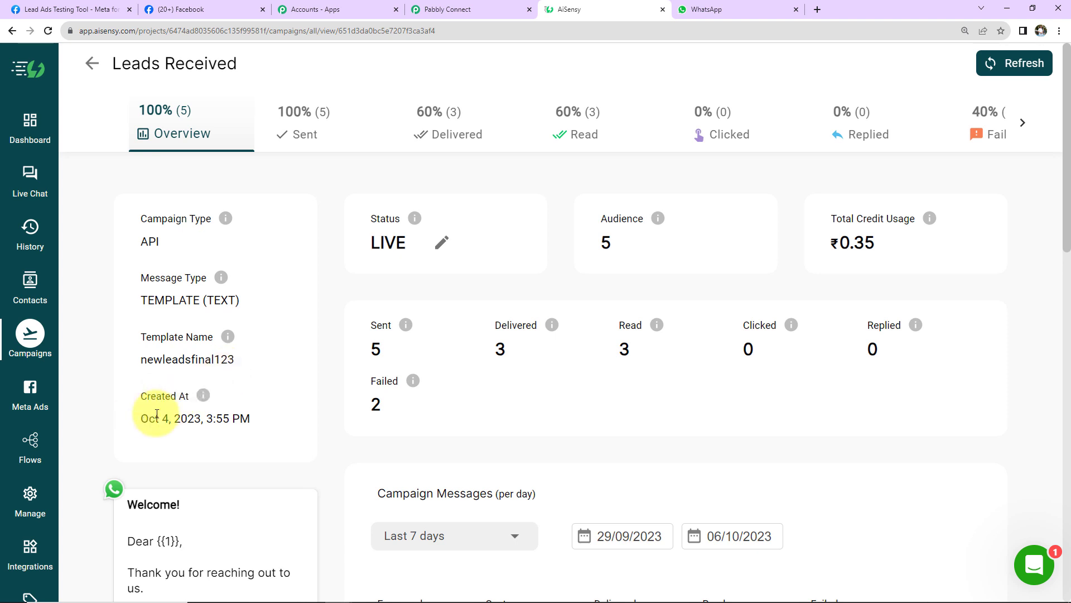
pyautogui.scroll(-7, 239, 441)
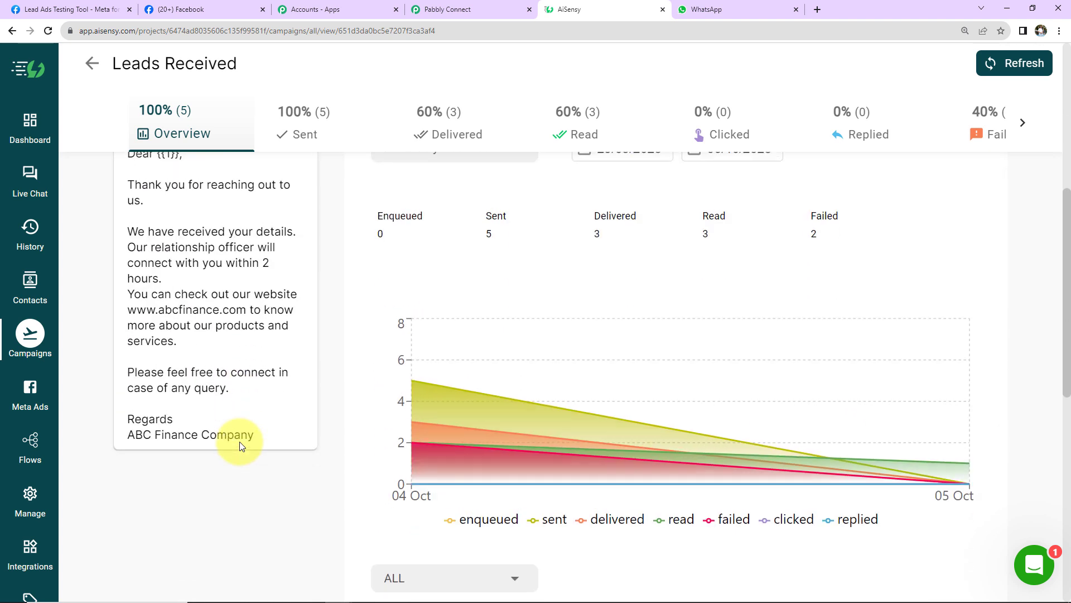
pyautogui.scroll(2, 240, 441)
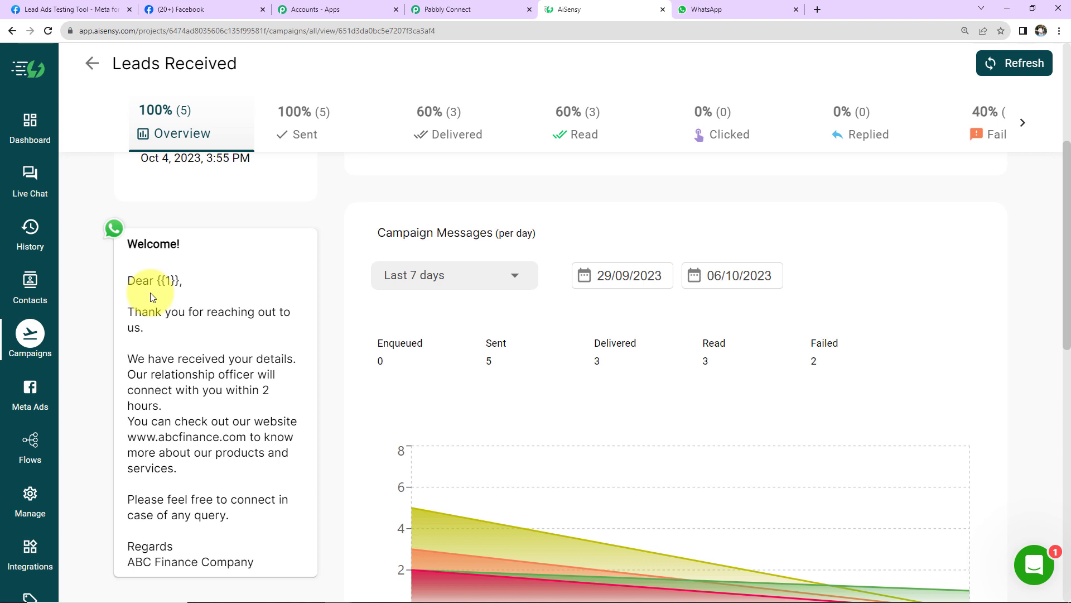
# Copy the 'Leads Received' campaign name and begin filling Campaign Name in Pabbly Connect.
pyautogui.moveTo(238, 64); pyautogui.dragTo(119, 62)
pyautogui.rightClick(119, 62)
pyautogui.click(140, 74)
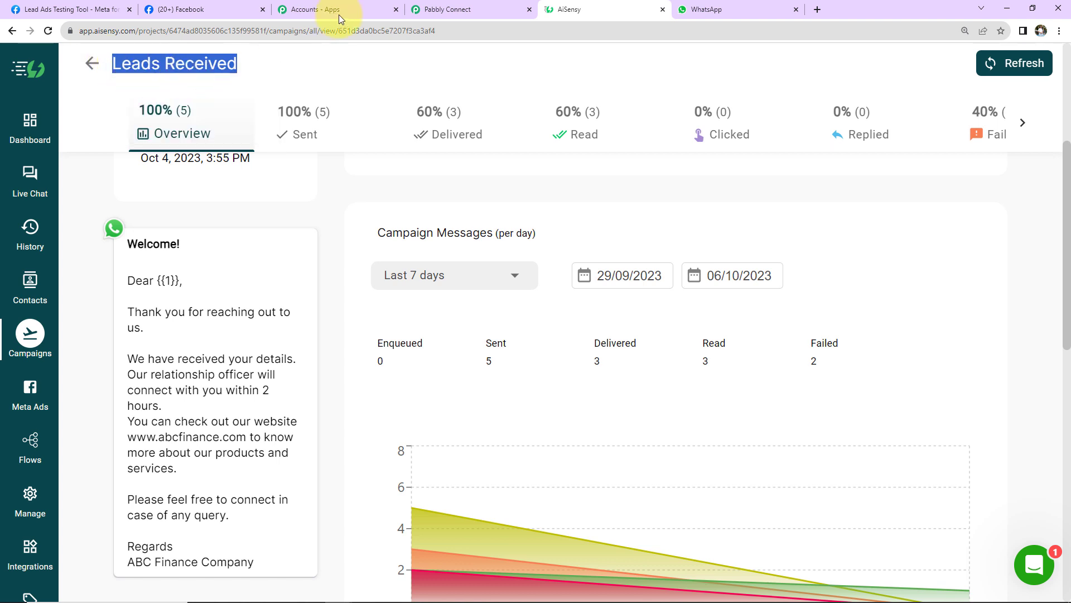
pyautogui.click(436, 10)
pyautogui.click(300, 126)
# Paste the campaign name, trimming the extra text after 'Leads Received'.
pyautogui.hotkey('ctrl', 'v')
pyautogui.press('BackSpace')
pyautogui.press('BackSpace')
pyautogui.press('BackSpace')
pyautogui.press('BackSpace')
pyautogui.press('BackSpace')
pyautogui.press('BackSpace')
pyautogui.press('BackSpace')
pyautogui.press('BackSpace')
pyautogui.press('BackSpace')
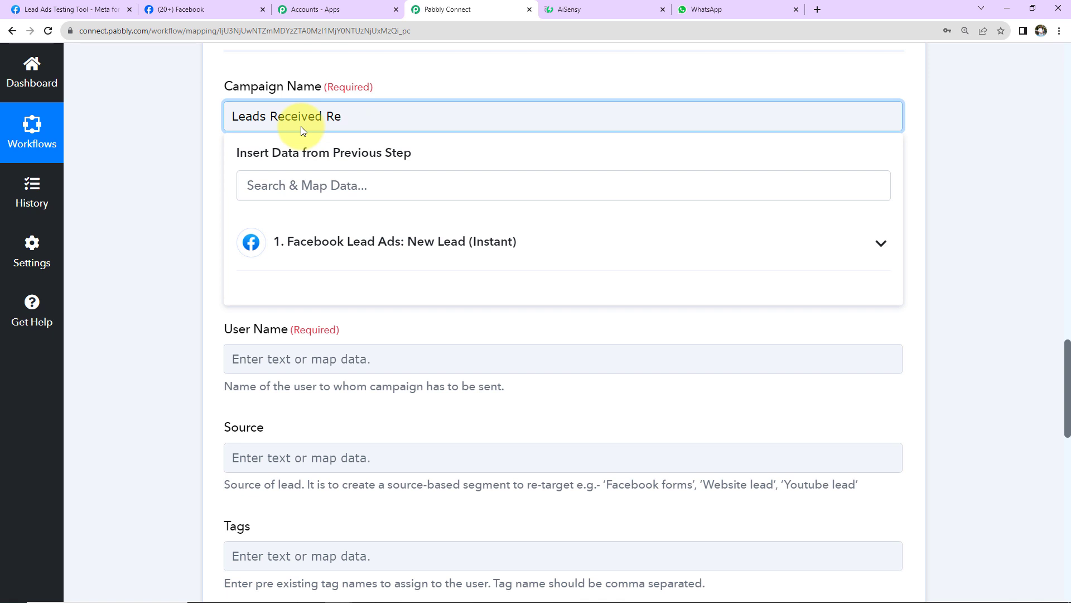
pyautogui.click(189, 165)
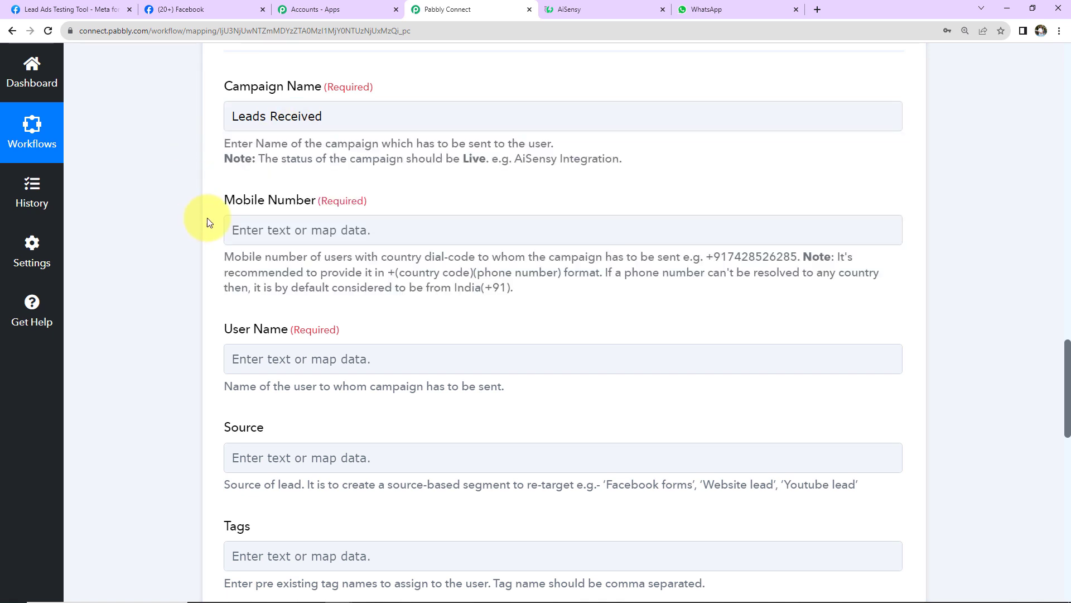
# Map the Facebook lead's phone number into the Mobile Number field.
pyautogui.click(275, 230)
pyautogui.click(301, 351)
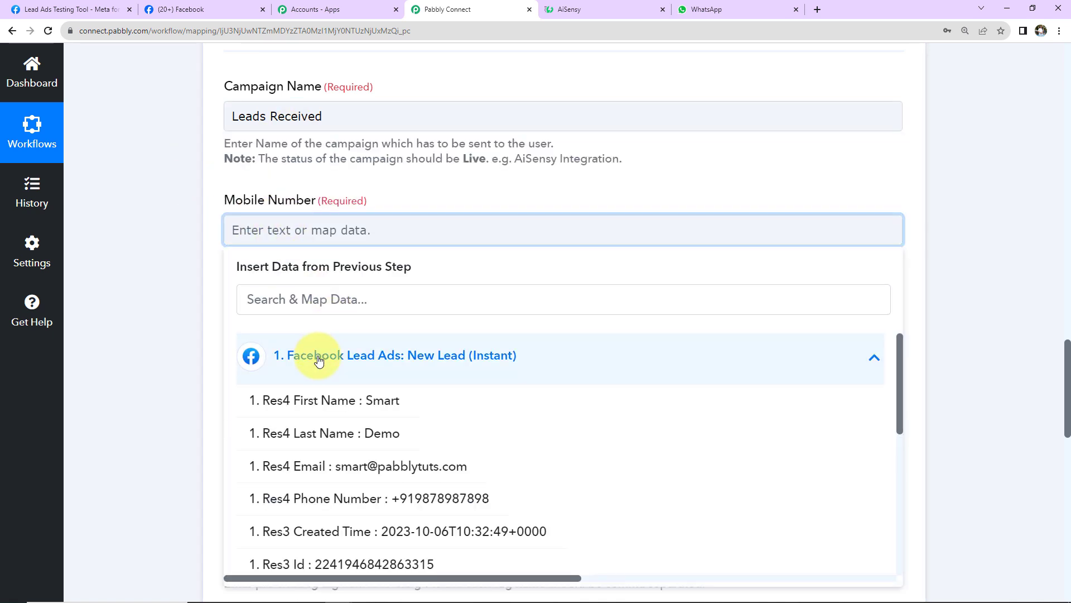
pyautogui.click(313, 497)
pyautogui.click(147, 307)
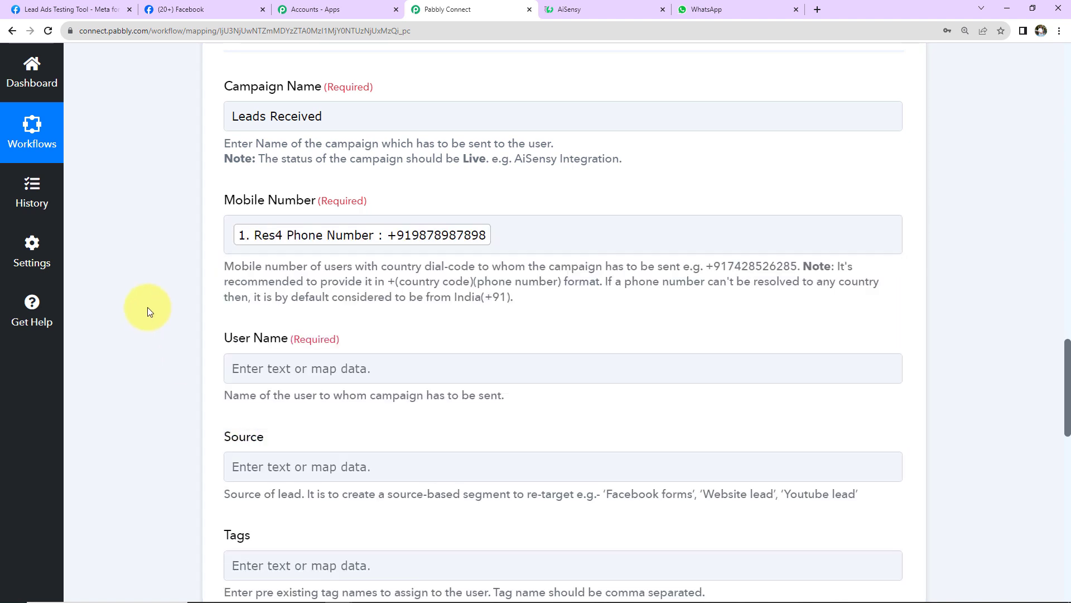
pyautogui.scroll(-2, 354, 306)
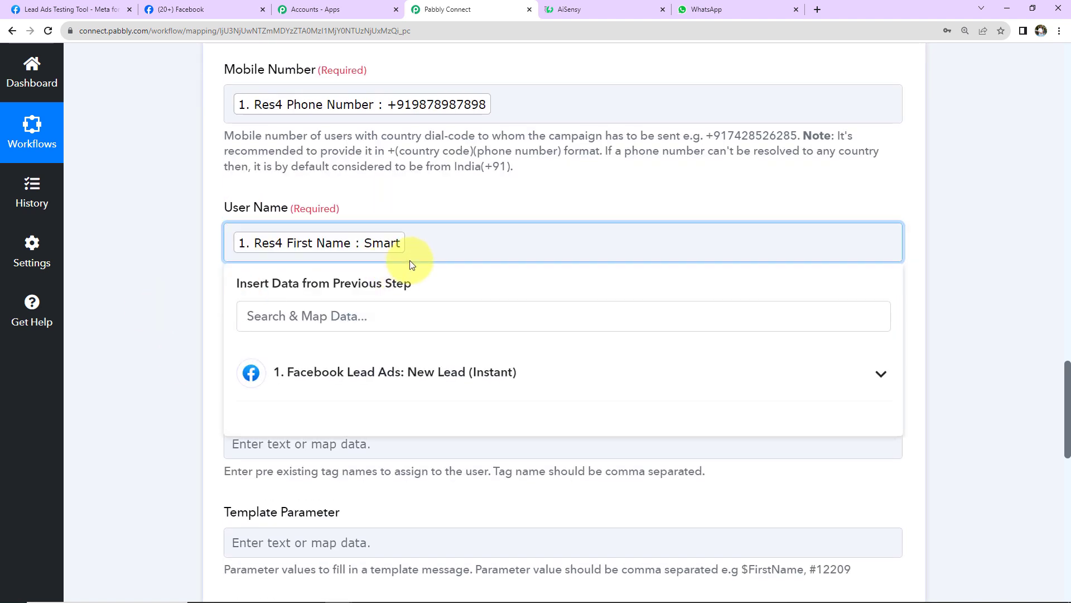
# Add the lead's Res4 Last Name to the User Name field.
pyautogui.click(318, 370)
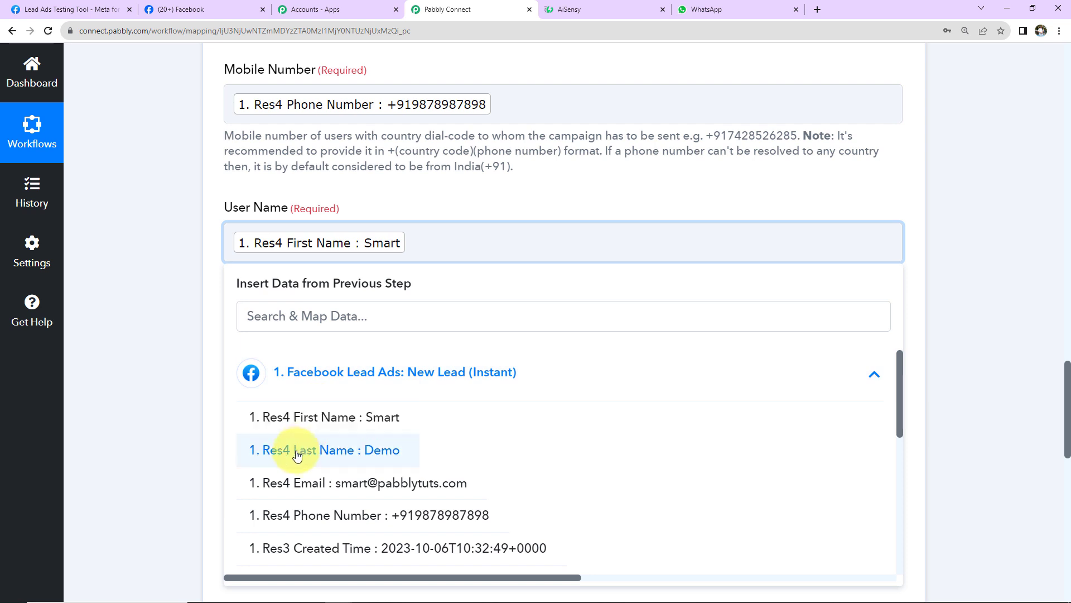
pyautogui.click(301, 449)
pyautogui.click(169, 316)
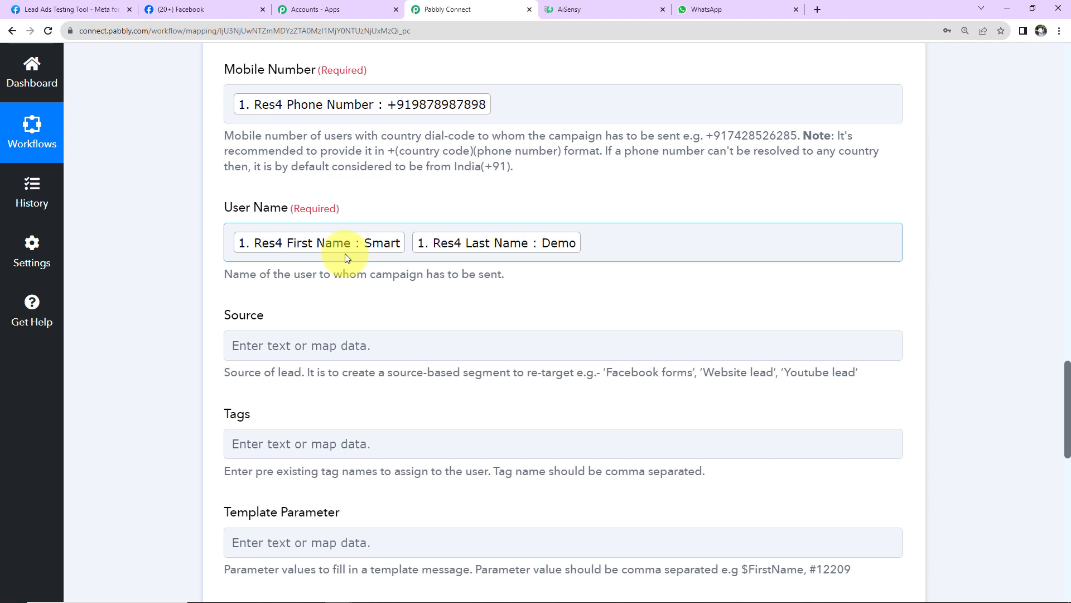
pyautogui.scroll(-2, 249, 206)
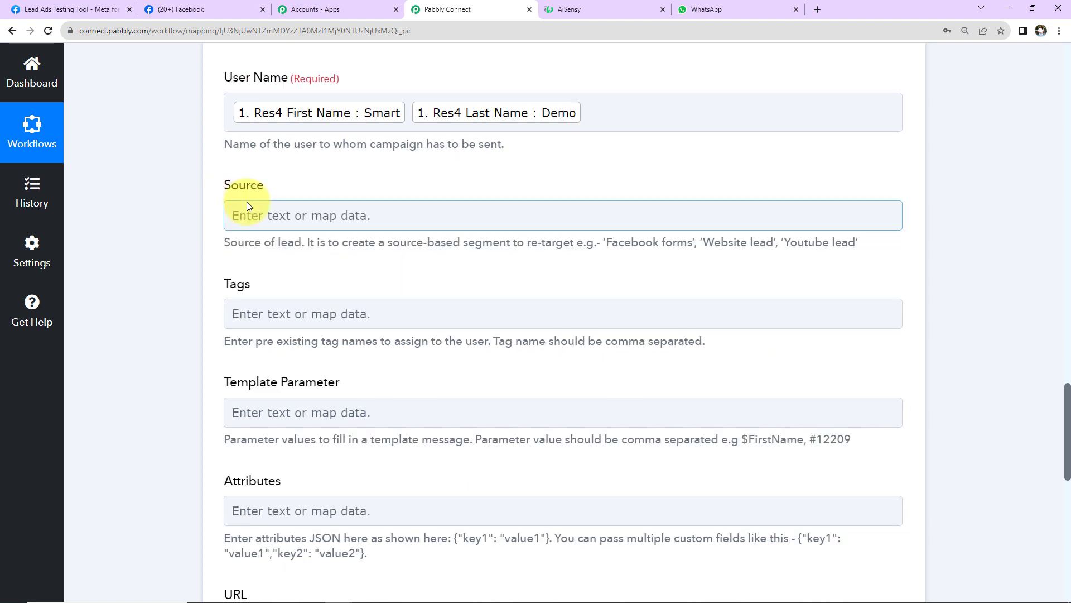
# Enter 'Facebook Leads' as Source and 'New Lead' as Tags.
pyautogui.click(286, 207)
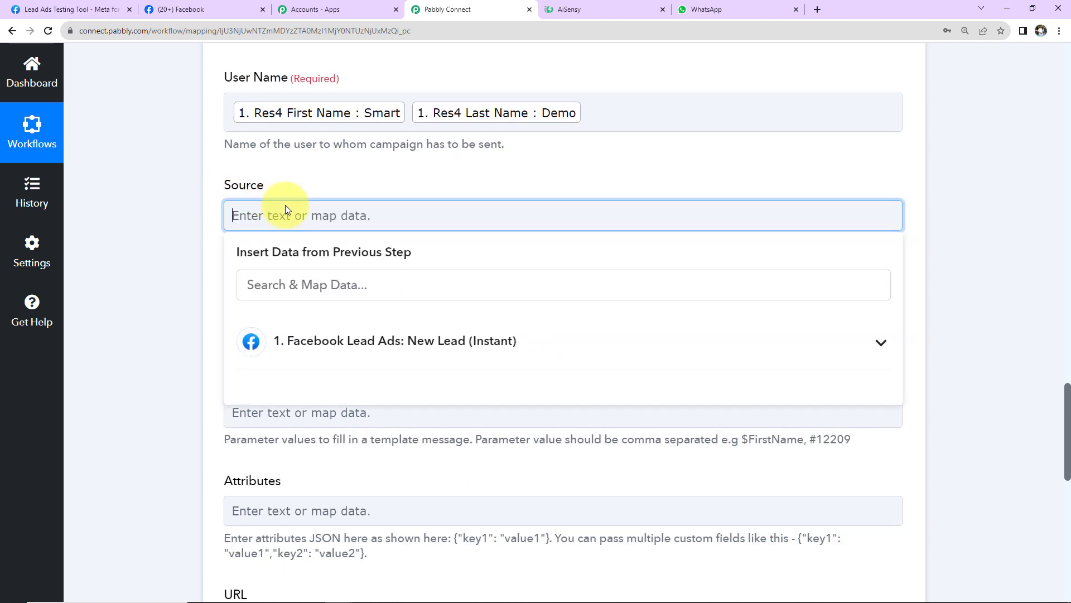
pyautogui.write('Faceb')
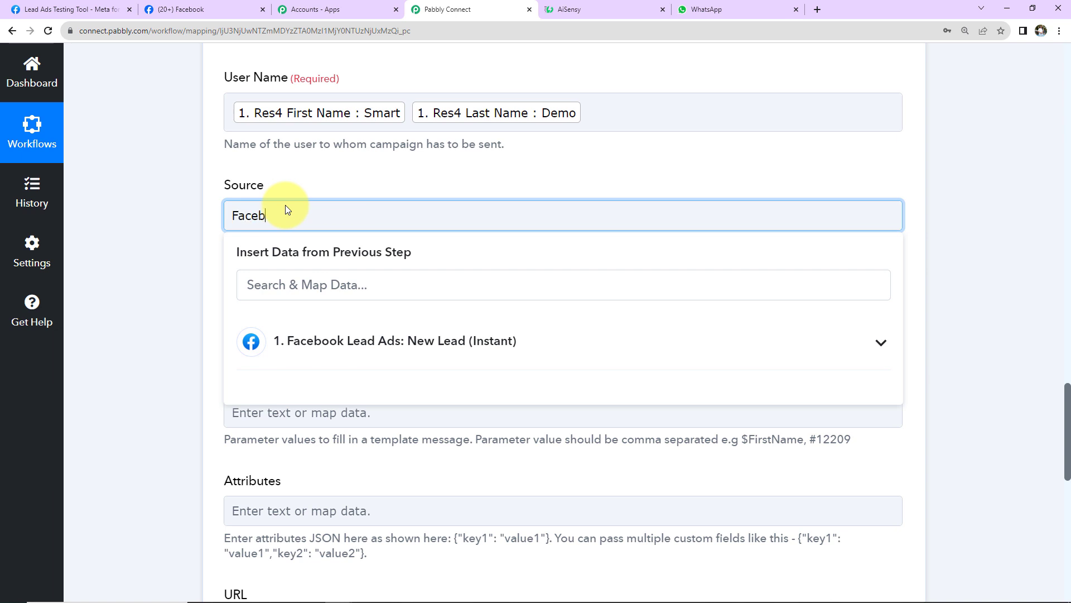
pyautogui.write('ook Leads')
pyautogui.click(254, 314)
pyautogui.write('New Lead')
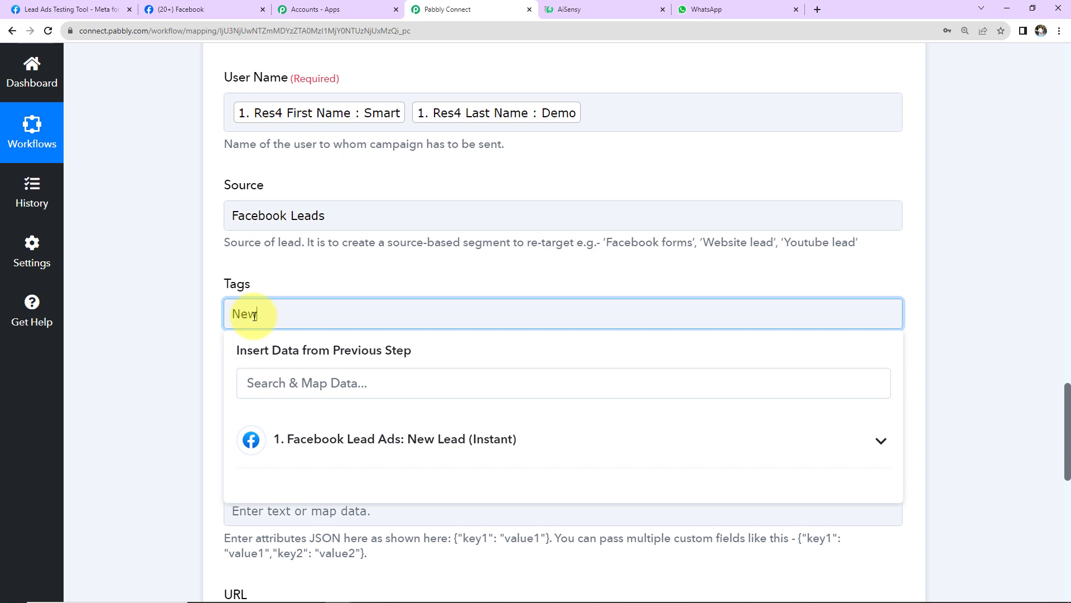
pyautogui.click(99, 298)
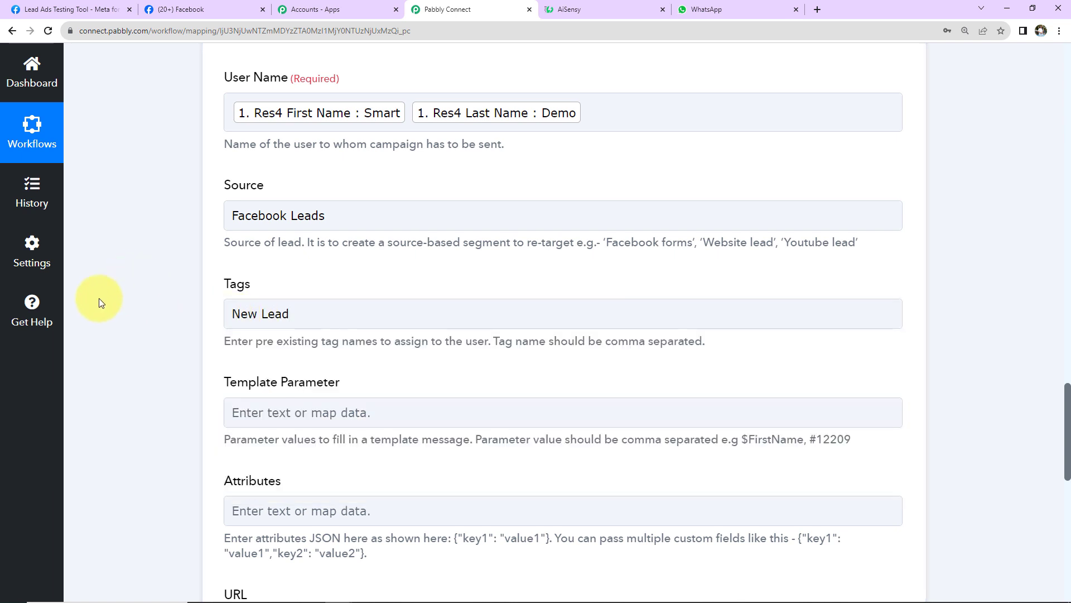
pyautogui.scroll(-5, 98, 298)
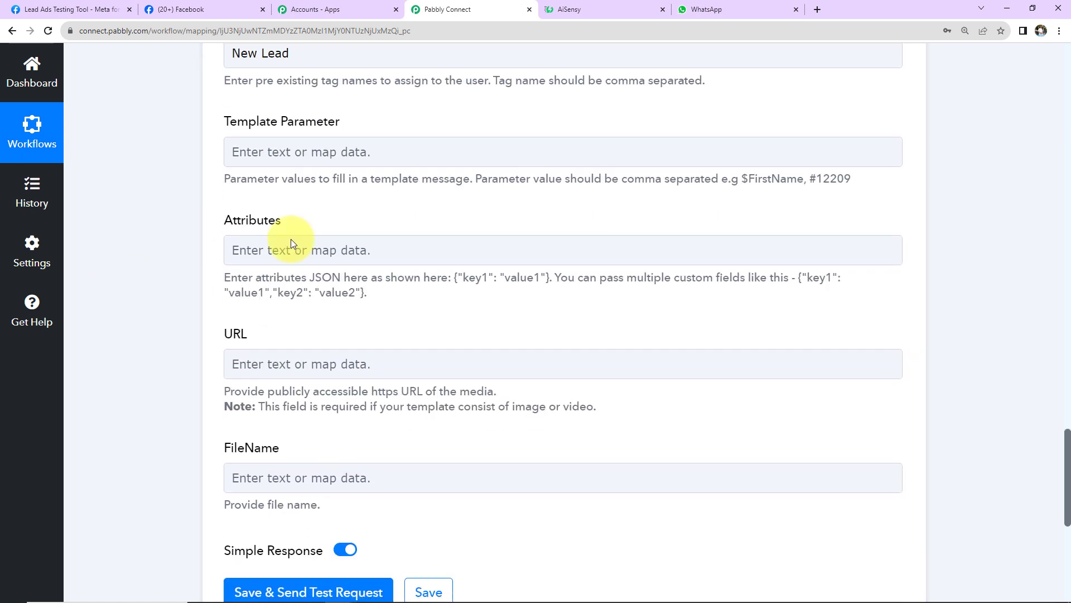
# Map Res4 First Name and Res4 Last Name into the Template Parameter field.
pyautogui.click(312, 155)
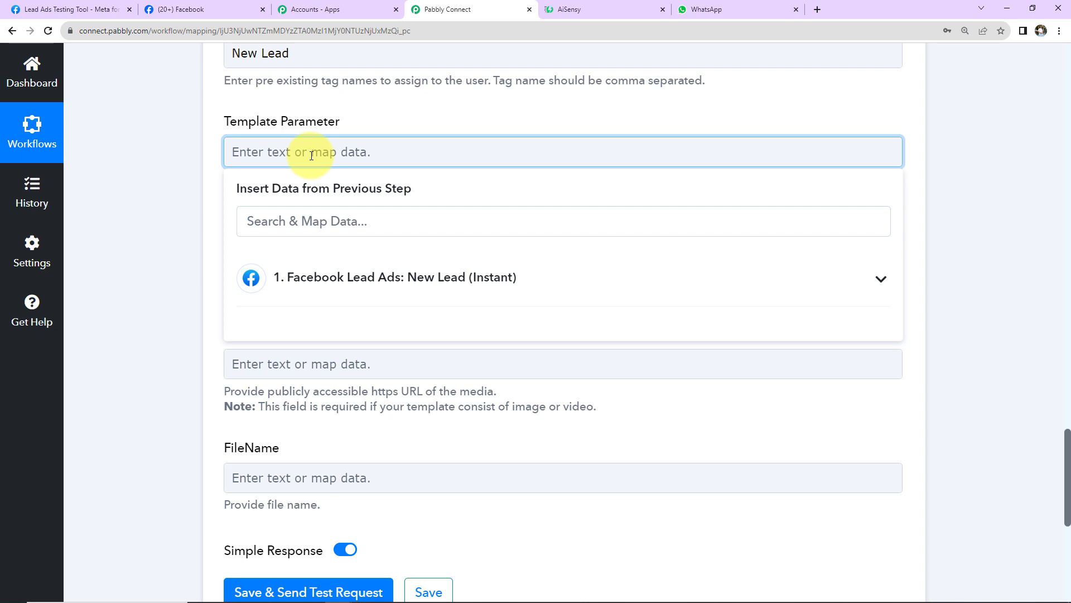
pyautogui.click(300, 278)
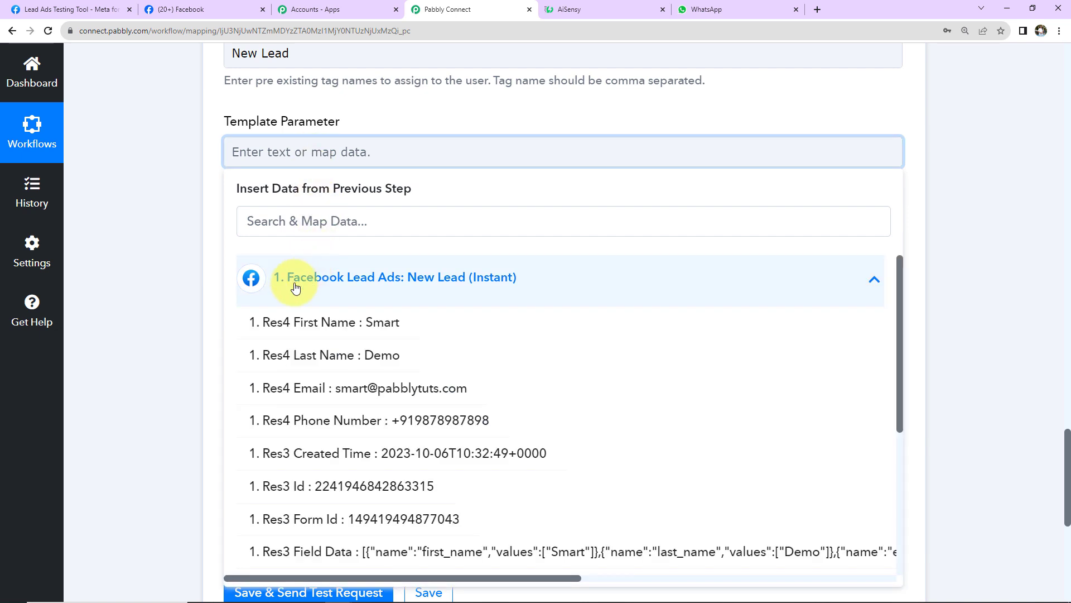
pyautogui.click(280, 322)
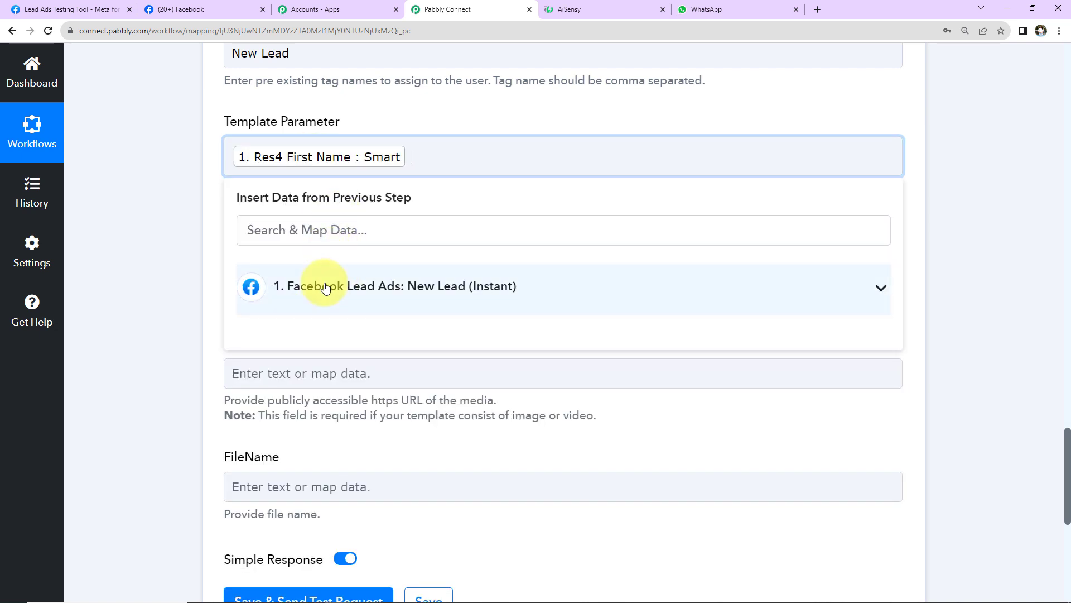
pyautogui.click(312, 284)
pyautogui.click(279, 363)
pyautogui.click(190, 258)
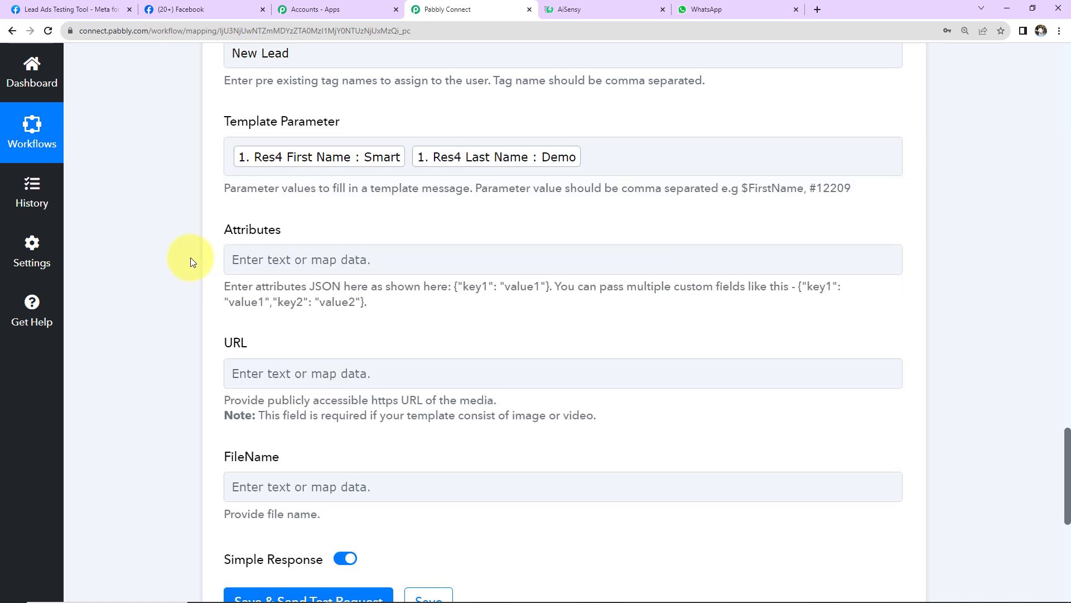
pyautogui.scroll(-2, 190, 258)
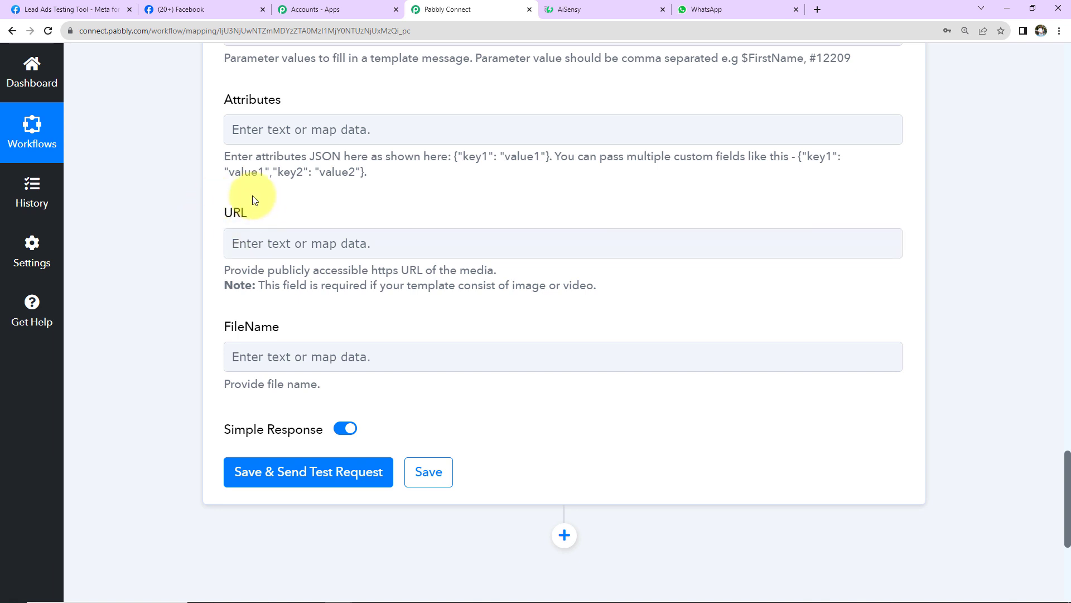
# Leave FileName and URL empty, then save and send a test request, getting Success true.
pyautogui.click(275, 351)
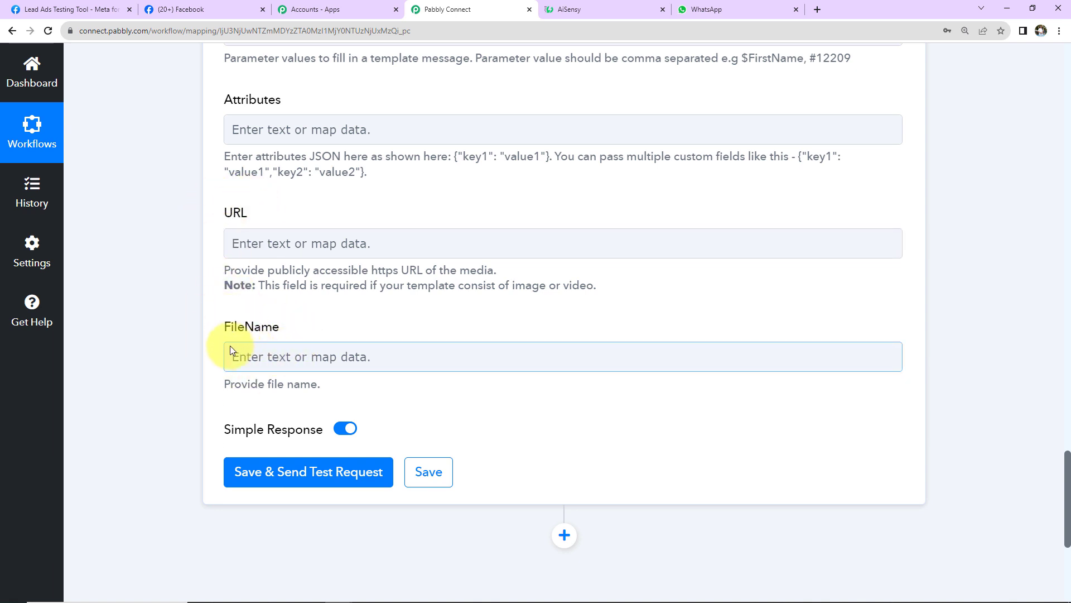
pyautogui.click(470, 234)
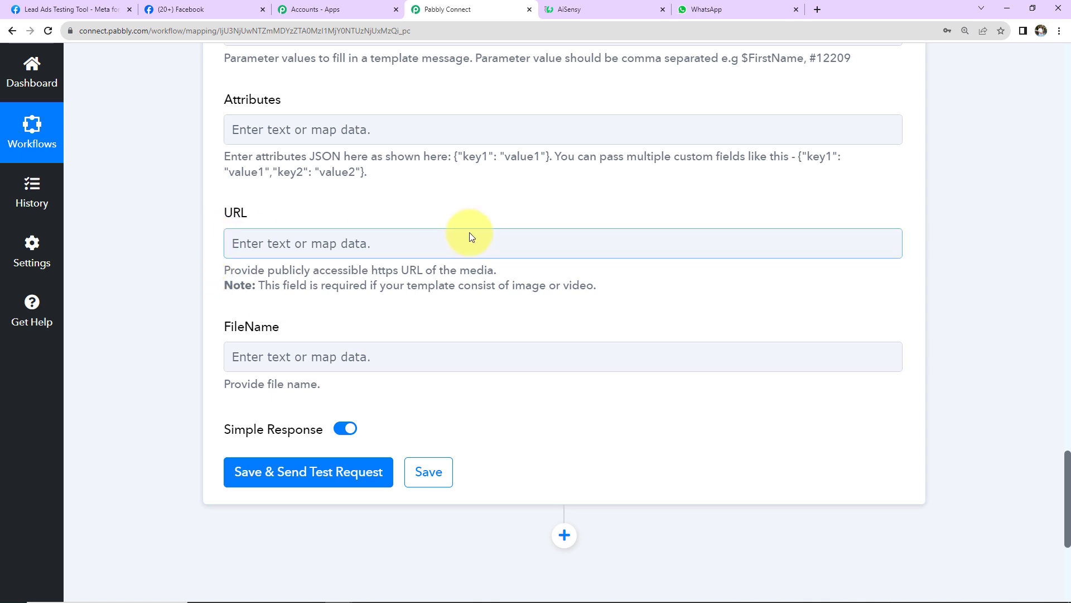
pyautogui.click(289, 476)
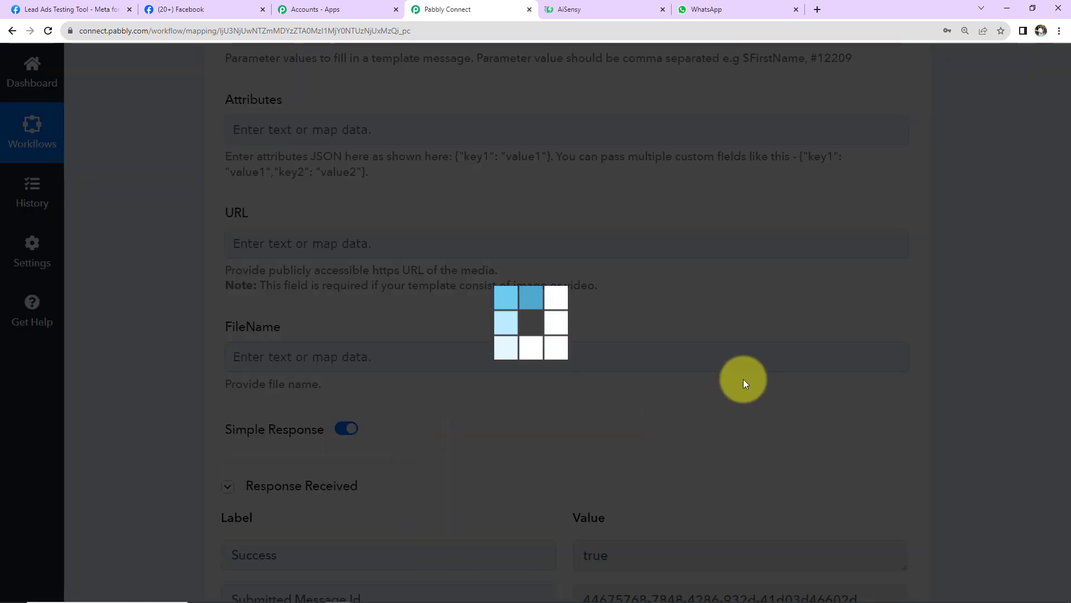
pyautogui.scroll(-5, 744, 380)
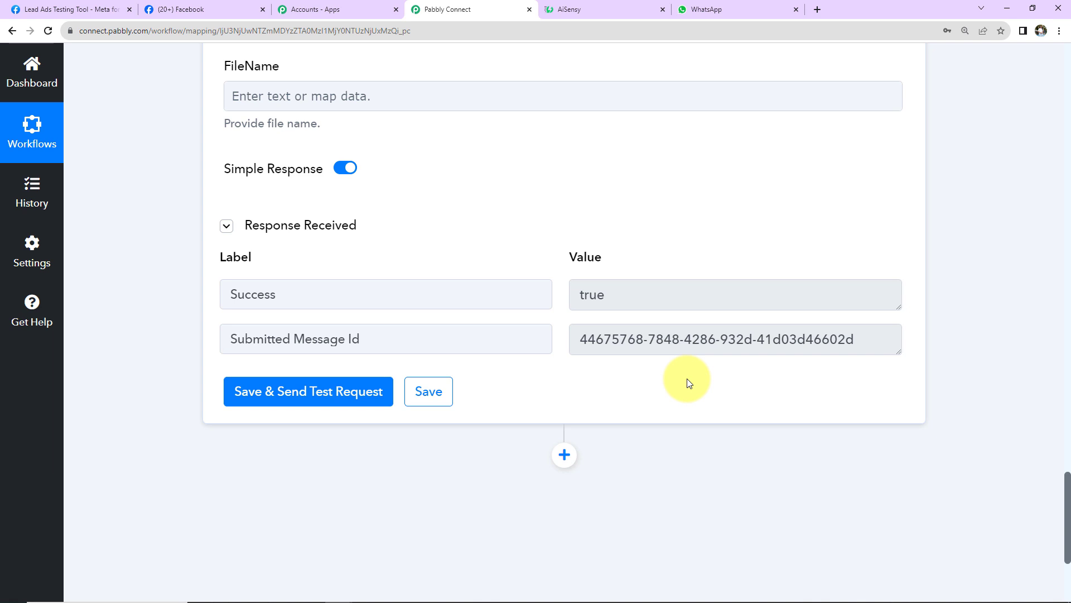
pyautogui.hotkey('ctrl', '6')
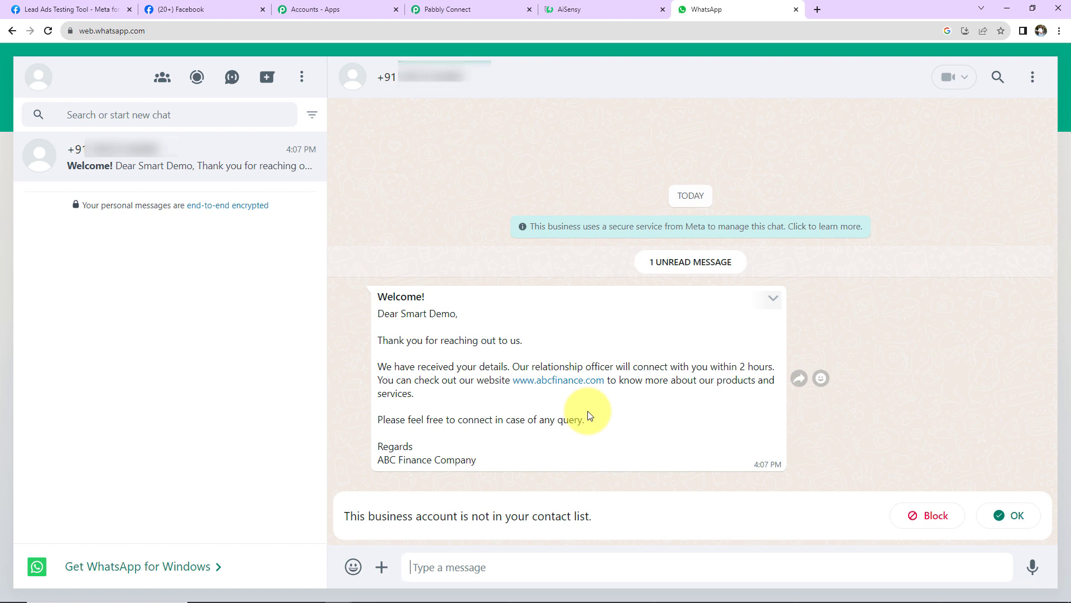
# Return to the Lead Ads Testing Tool after confirming the Welcome message arrived.
pyautogui.click(81, 12)
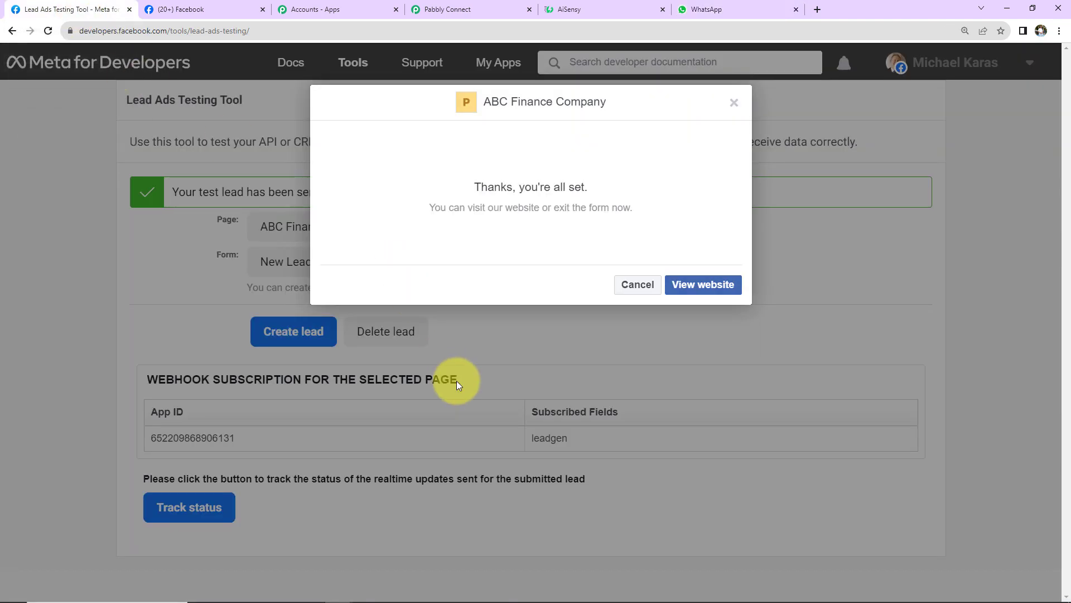
# Start a new test lead with first name 'Demo', last name 'User' and the lead's email.
pyautogui.click(734, 102)
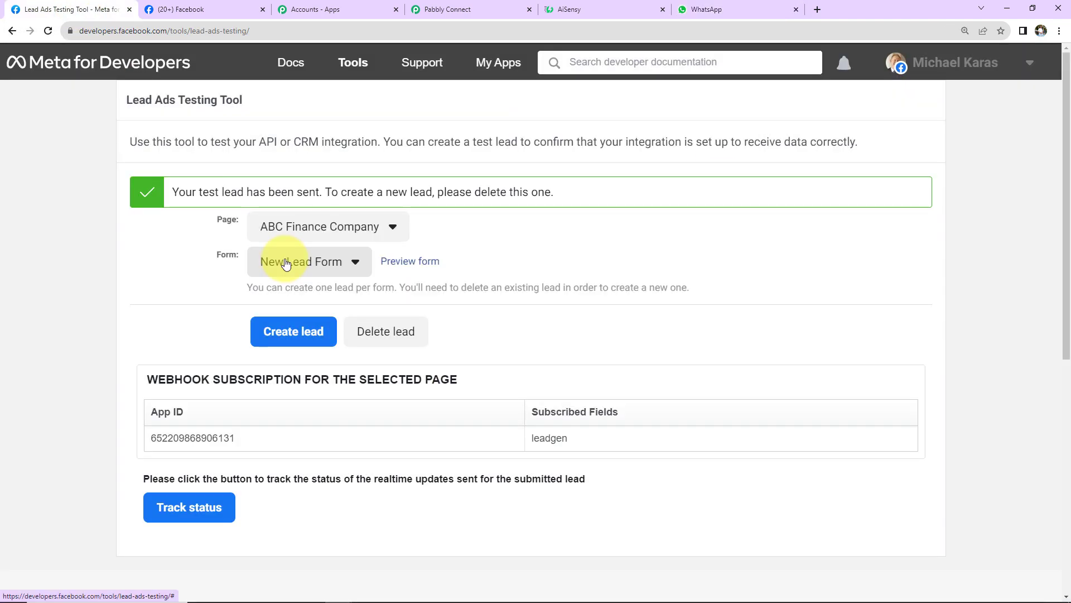
pyautogui.click(410, 261)
pyautogui.click(487, 226)
pyautogui.write('Demo')
pyautogui.press('Tab')
pyautogui.write('User')
pyautogui.press('Tab')
# Enter the test lead's phone number and submit the lead.
pyautogui.click(491, 348)
pyautogui.write('+918888888888')
pyautogui.click(724, 408)
pyautogui.click(720, 313)
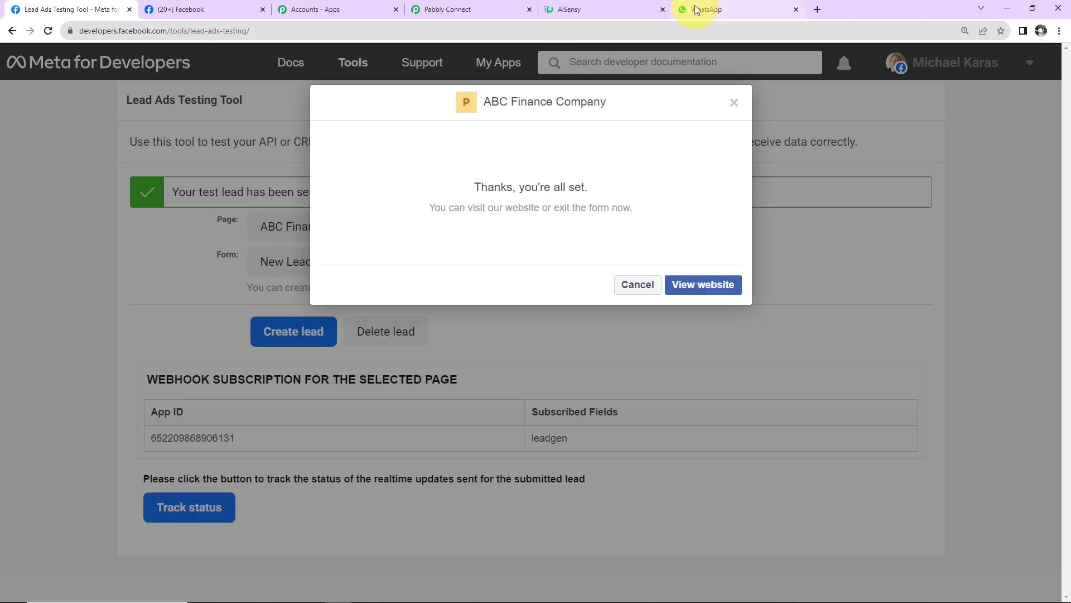
pyautogui.click(697, 9)
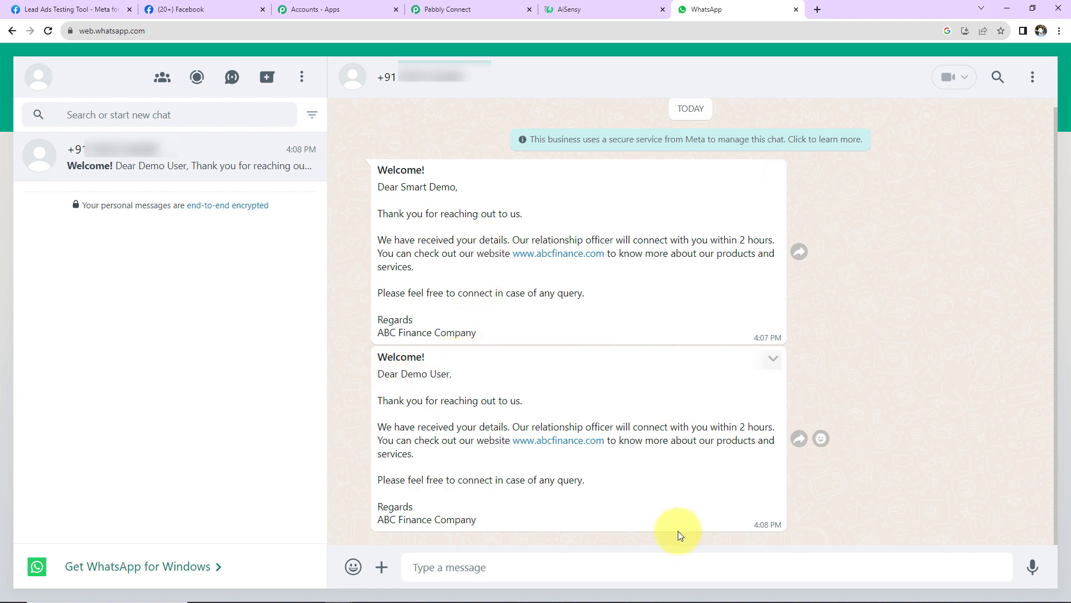
# Go back to the 'Integrate Facebook Leads To WhatsApp' workflow and scroll to its top.
pyautogui.click(477, 11)
pyautogui.scroll(20, 655, 466)
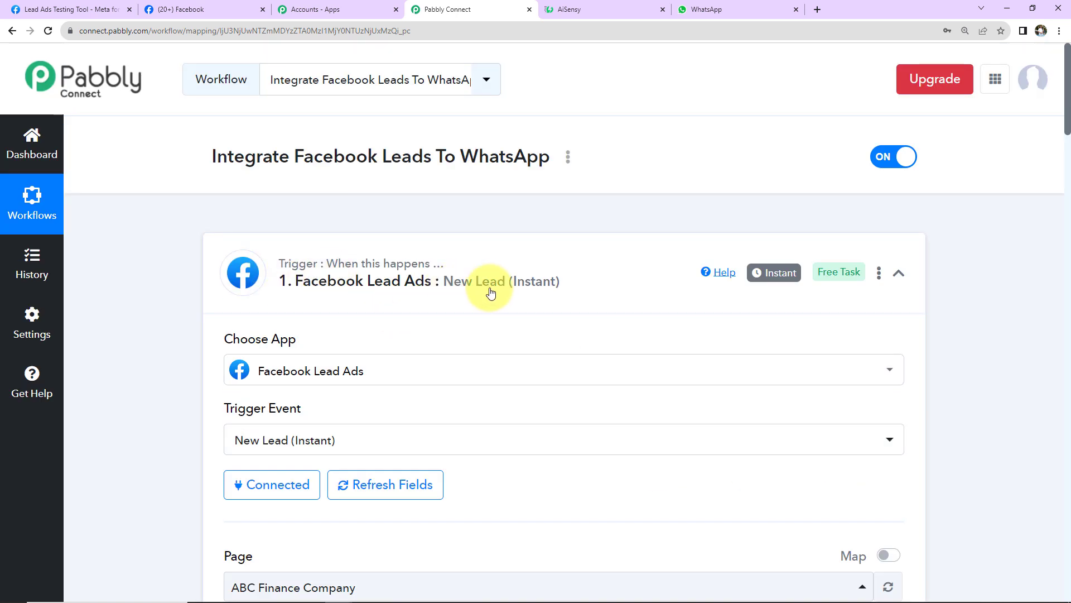
# Collapse the Facebook Lead Ads trigger and WhatsApp by AiSensy action steps.
pyautogui.click(899, 273)
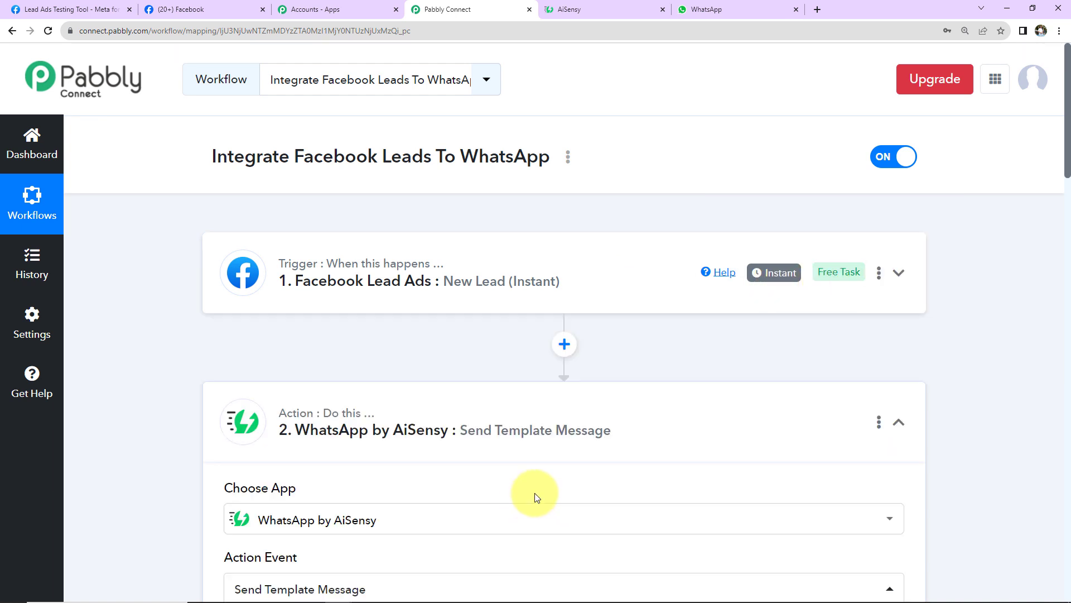
pyautogui.click(891, 430)
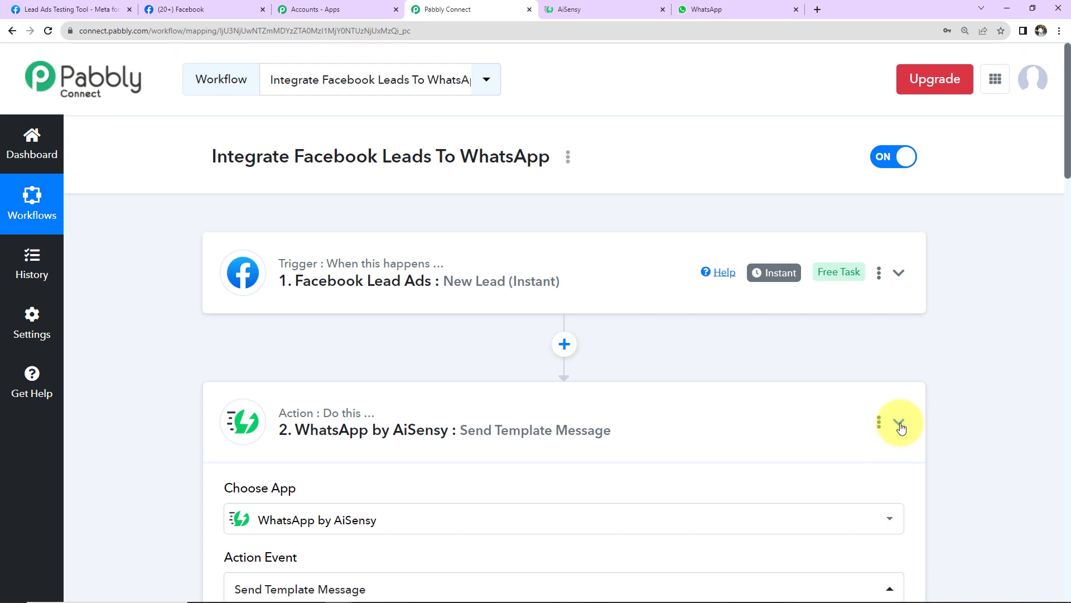